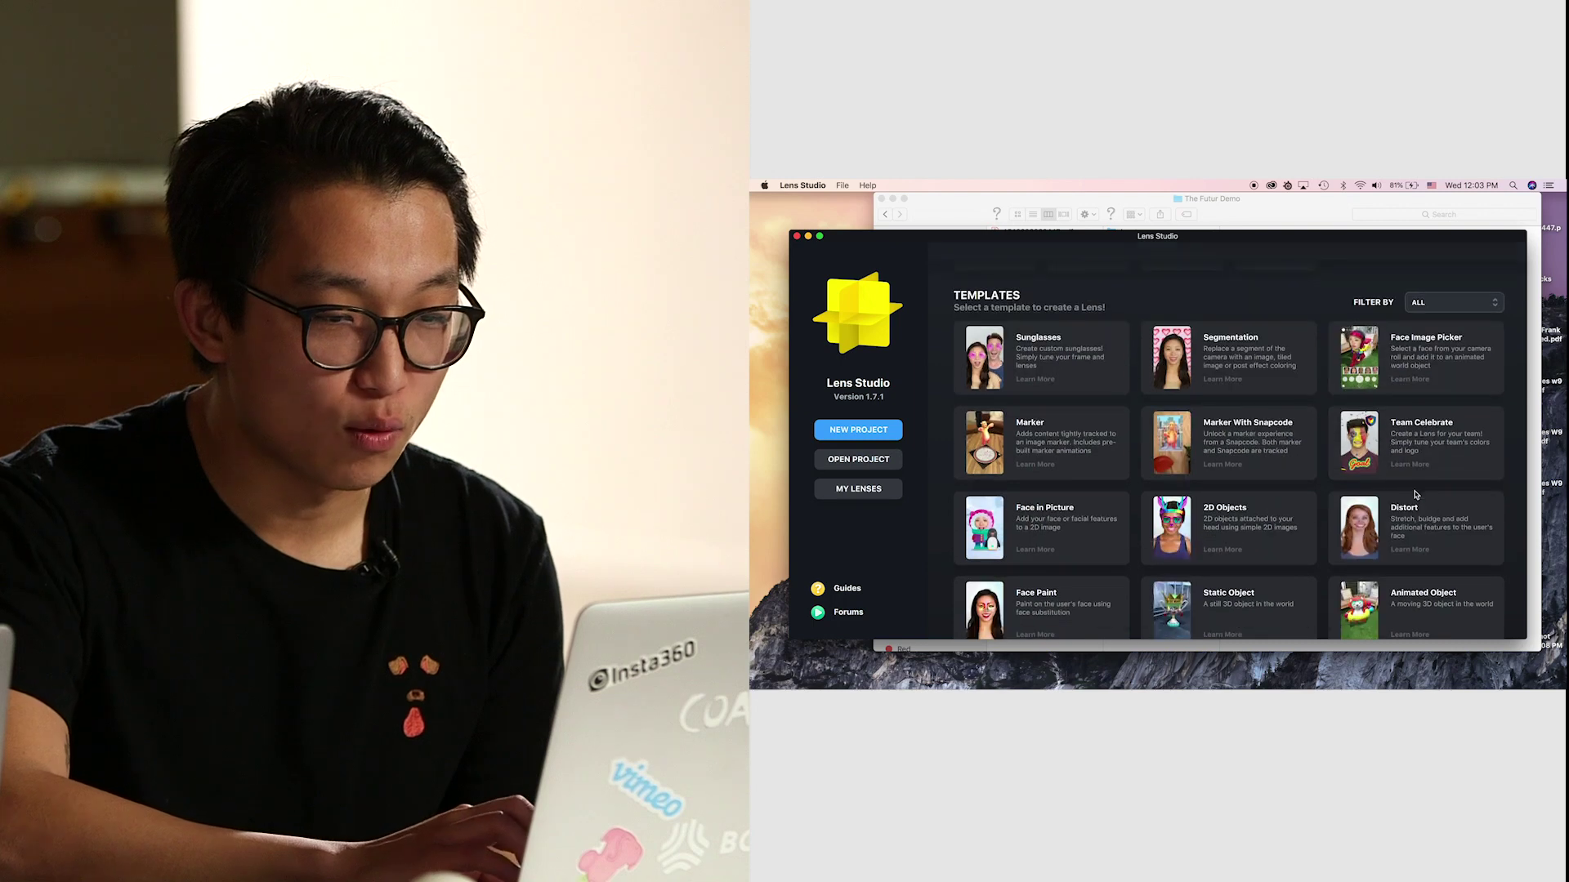
- Create a new project from the Distort template
left_click(1417, 526)
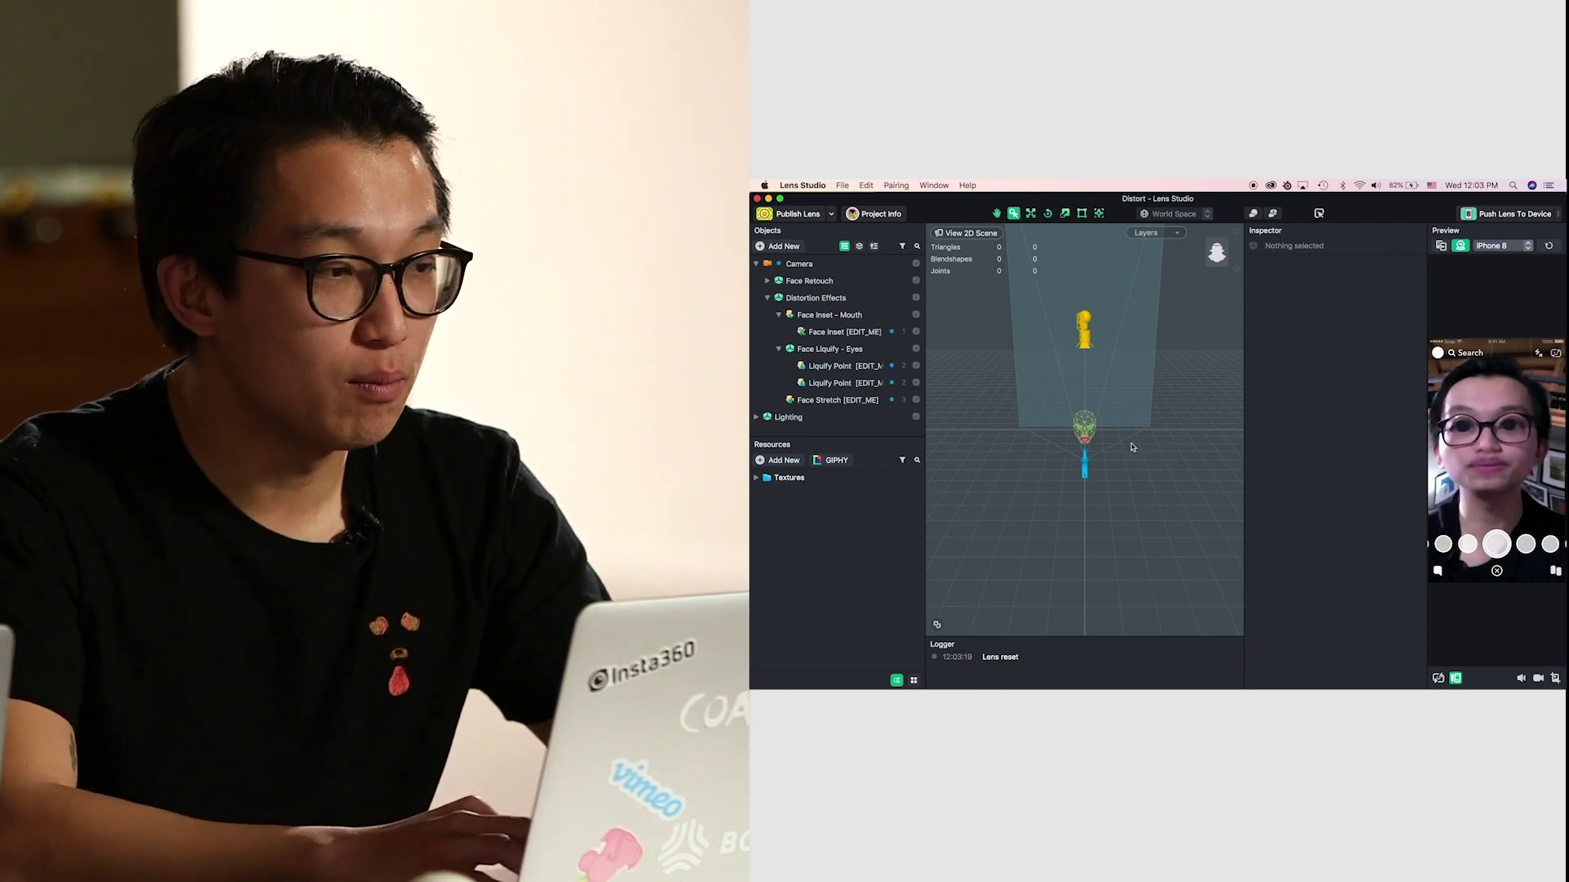
- Move the mouth face inset sideways along X to position -1.0244
mouse_move(1036, 504)
middle_mouse_down()
mouse_move(1119, 505)
mouse_move(1033, 497)
middle_mouse_up()
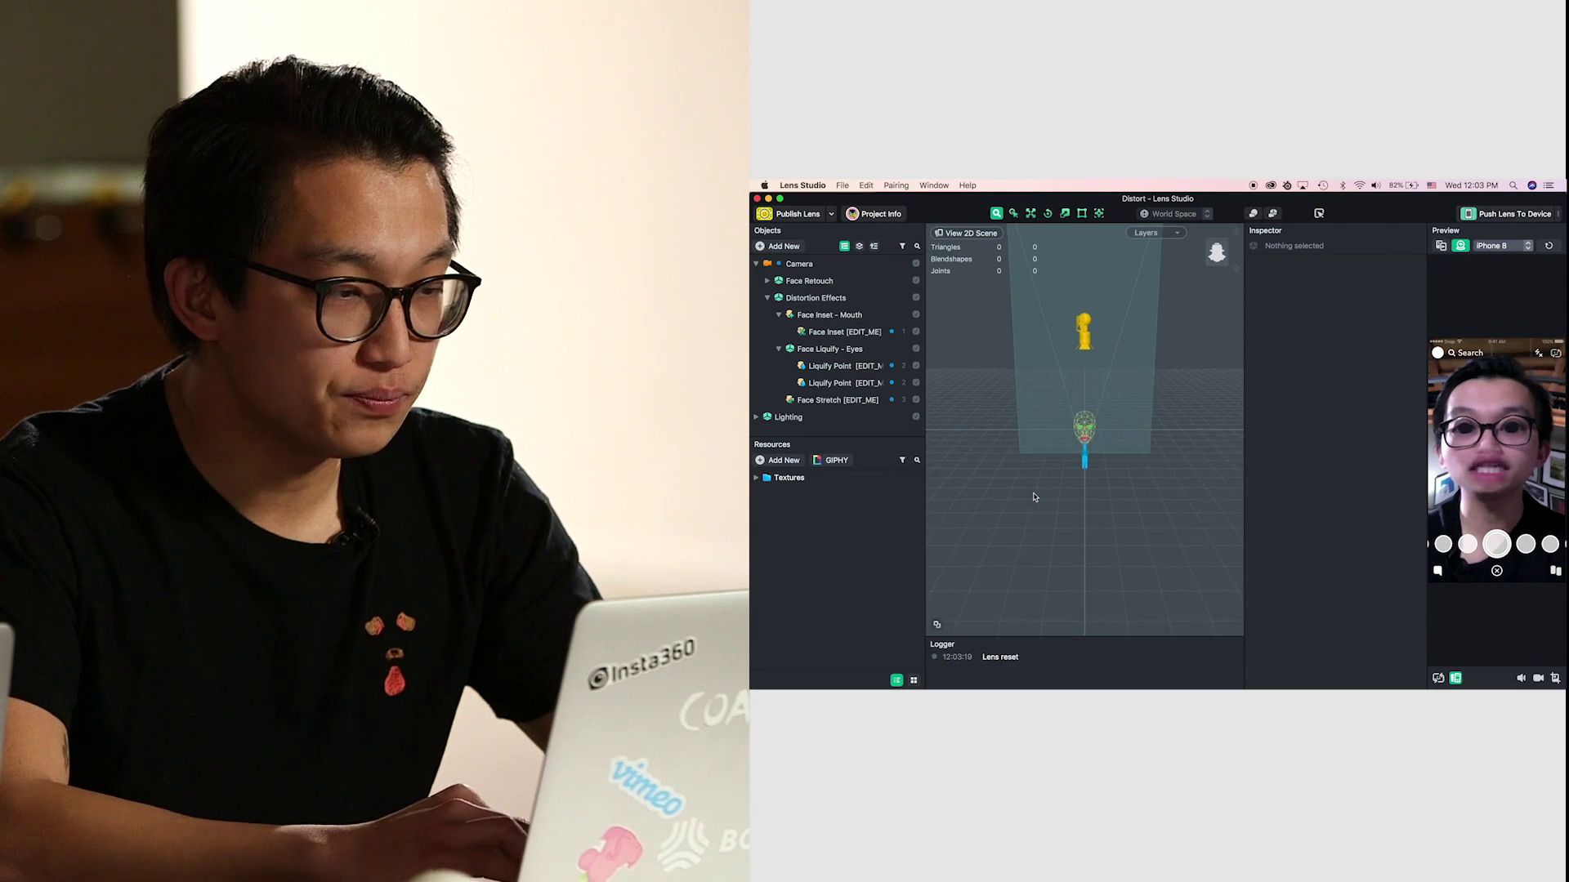
scroll(1034, 497, "up", 8)
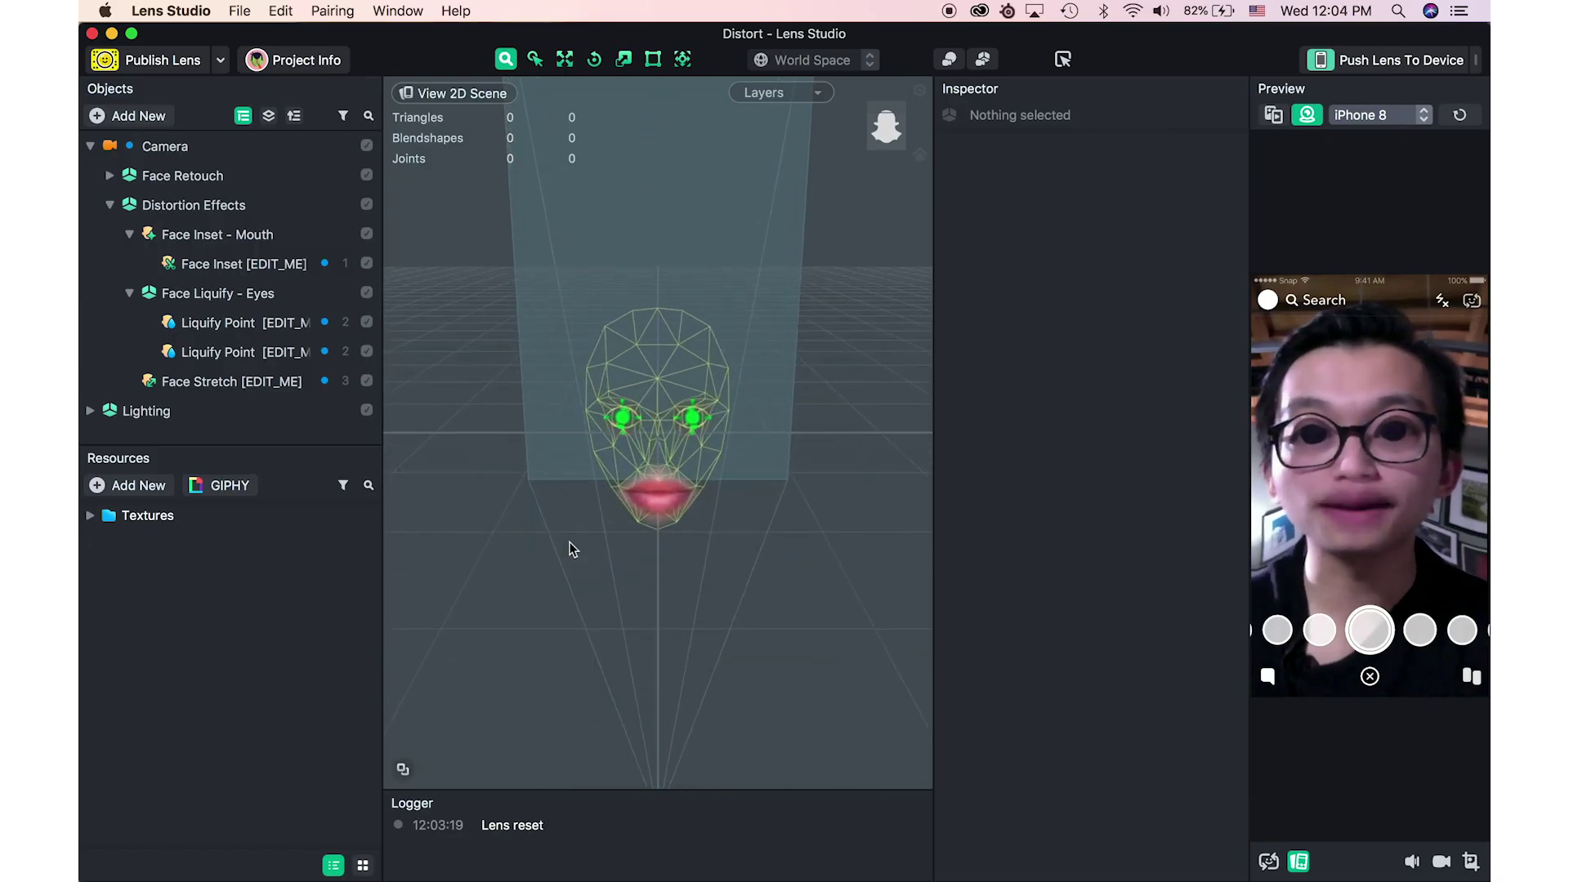
middle_click_drag(568, 542, 566, 448)
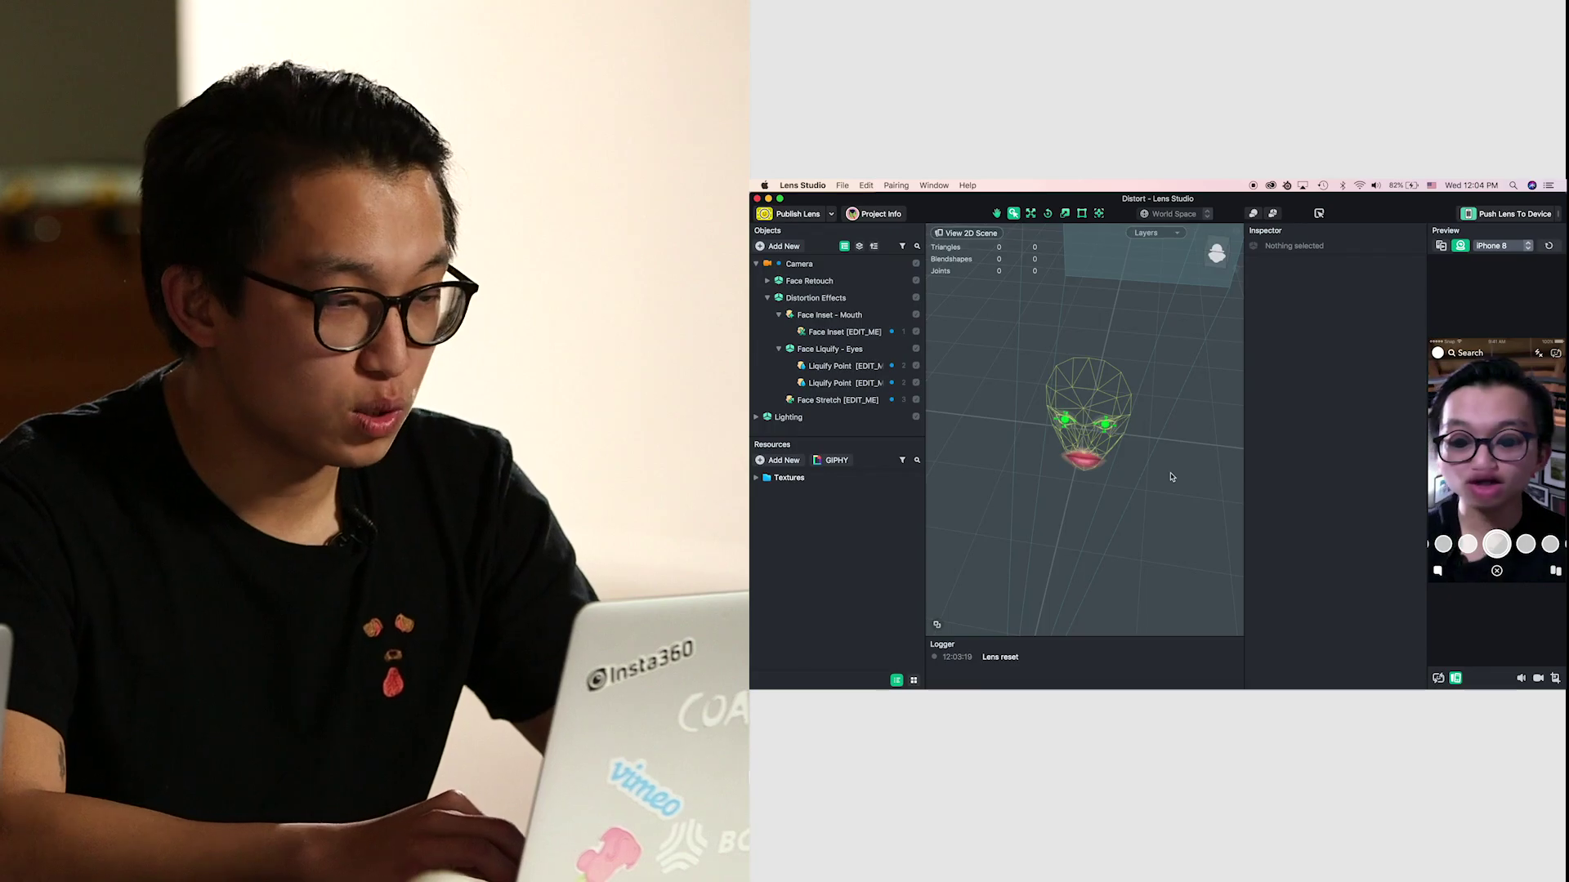
left_click_drag(1170, 477, 1092, 465, "alt")
scroll(1092, 465, "up", 2)
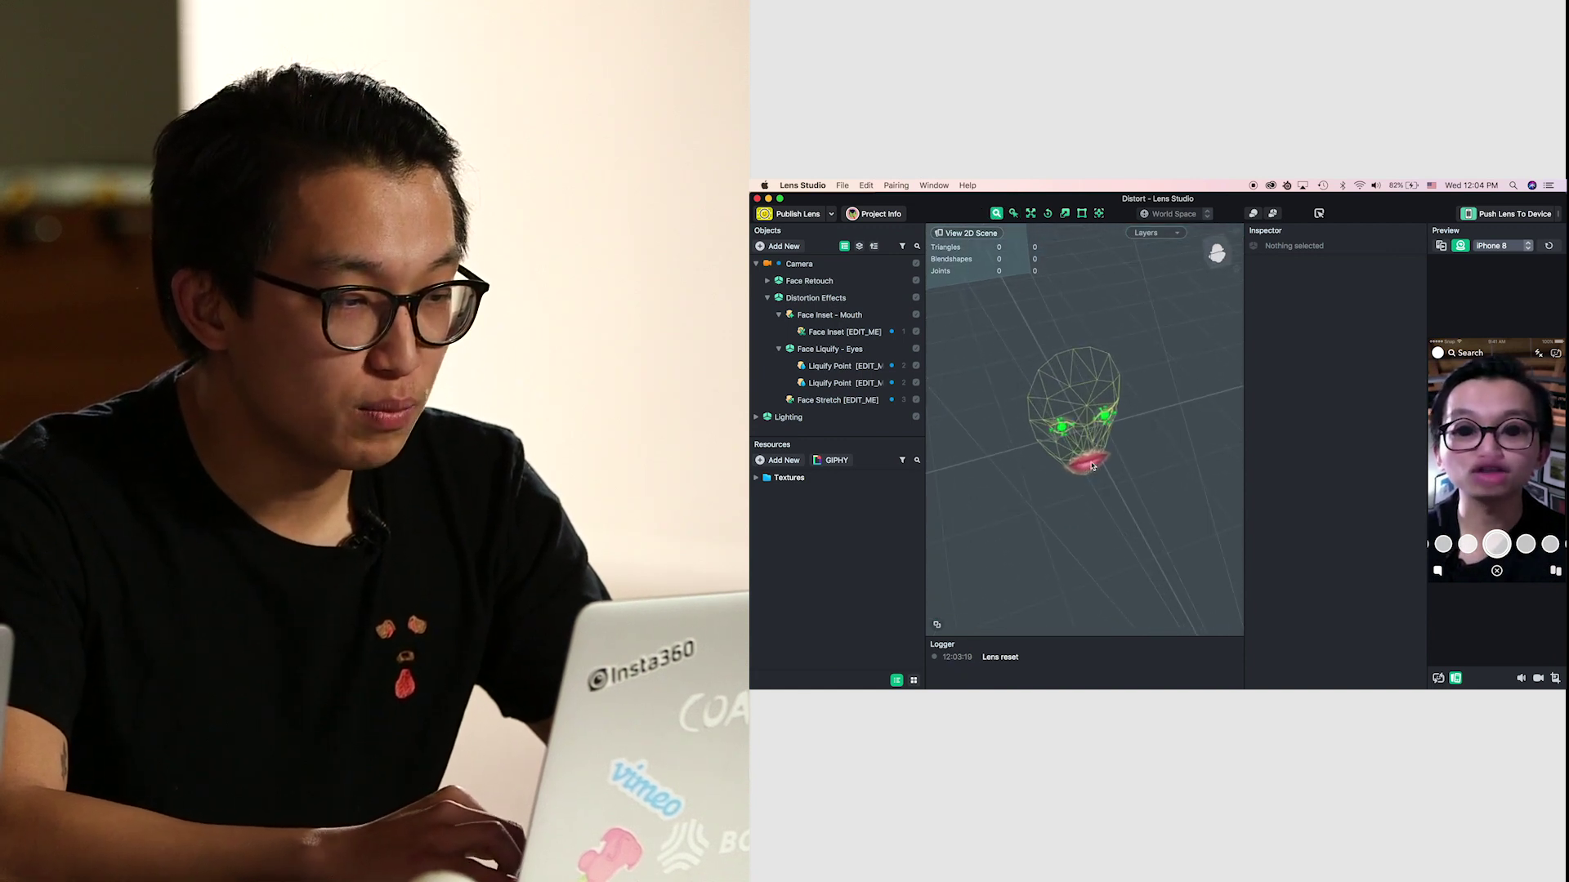
left_click_drag(1092, 465, 1069, 270, "alt")
left_click(1108, 457)
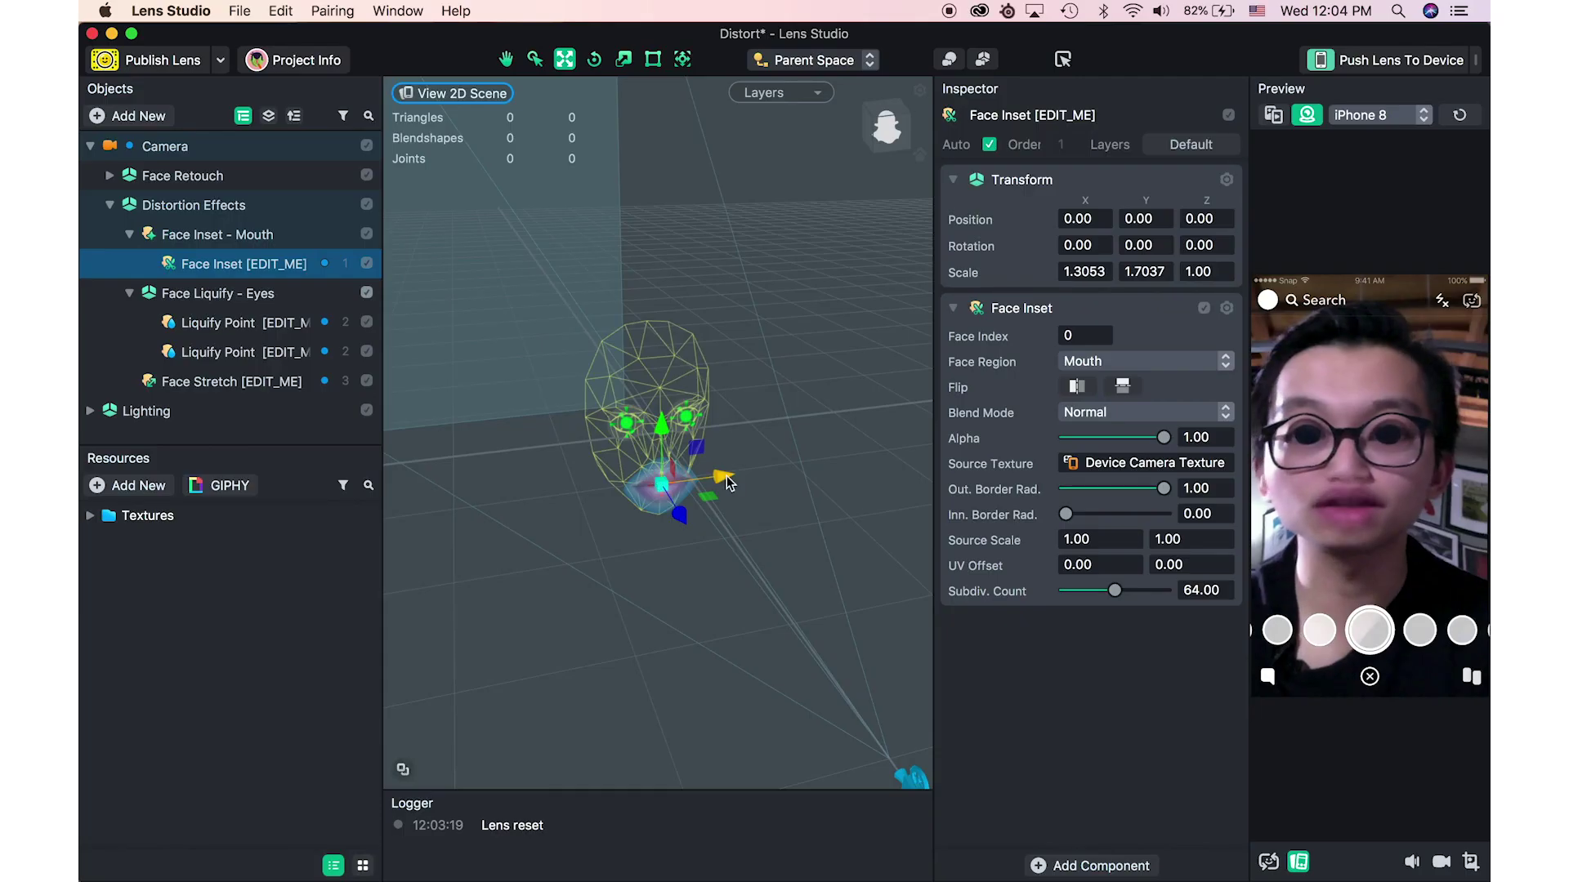
left_click_drag(726, 477, 718, 472)
key("e")
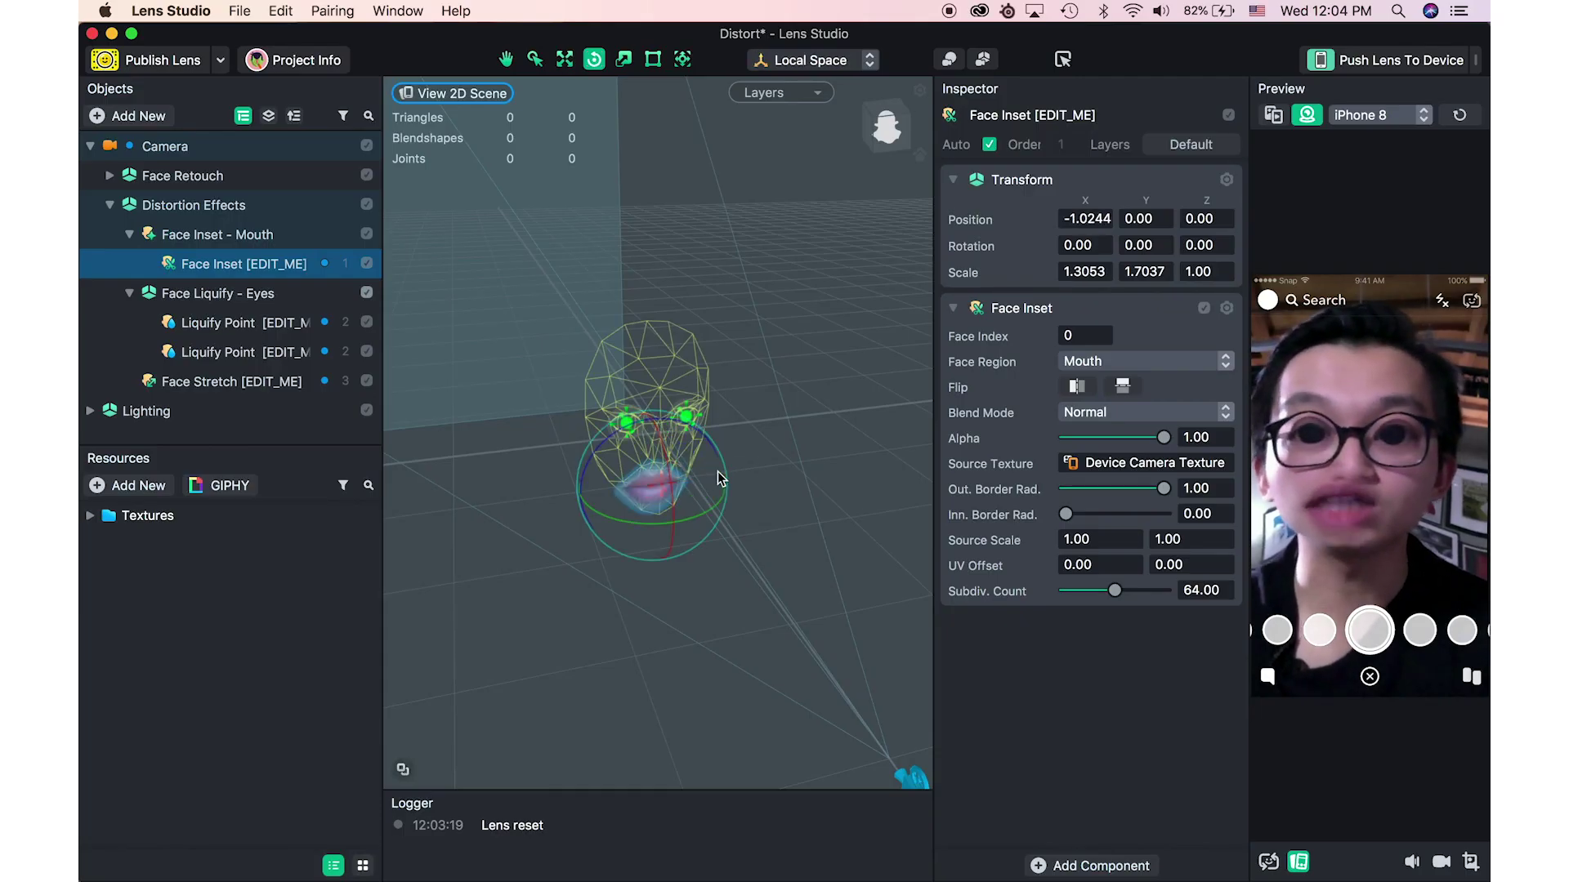
key("w")
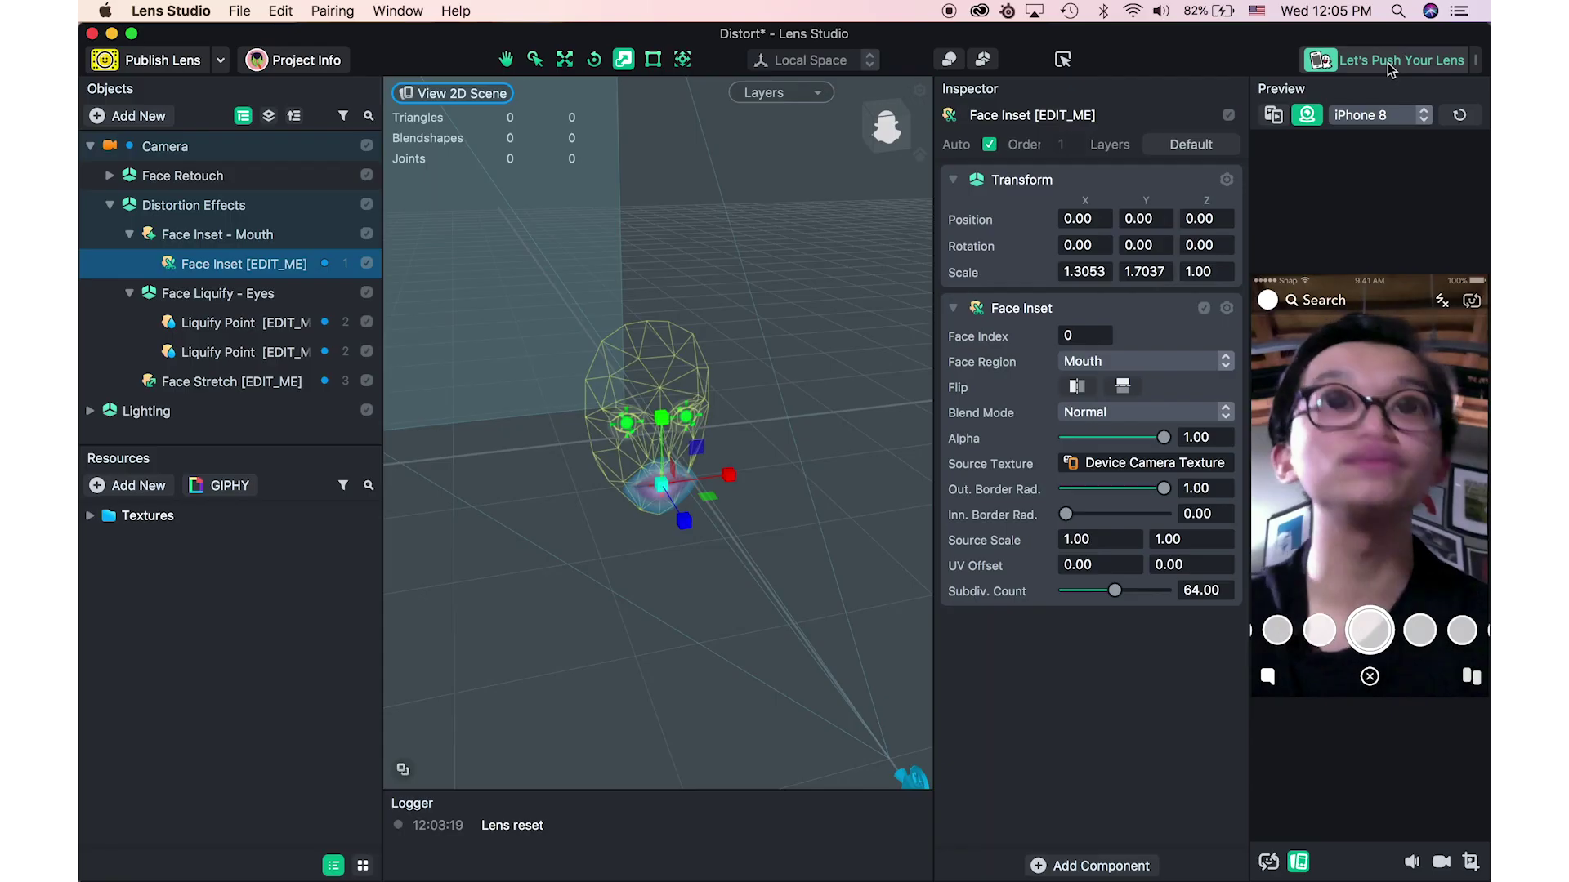
- Push the Distort lens to the paired phone
left_click(1387, 62)
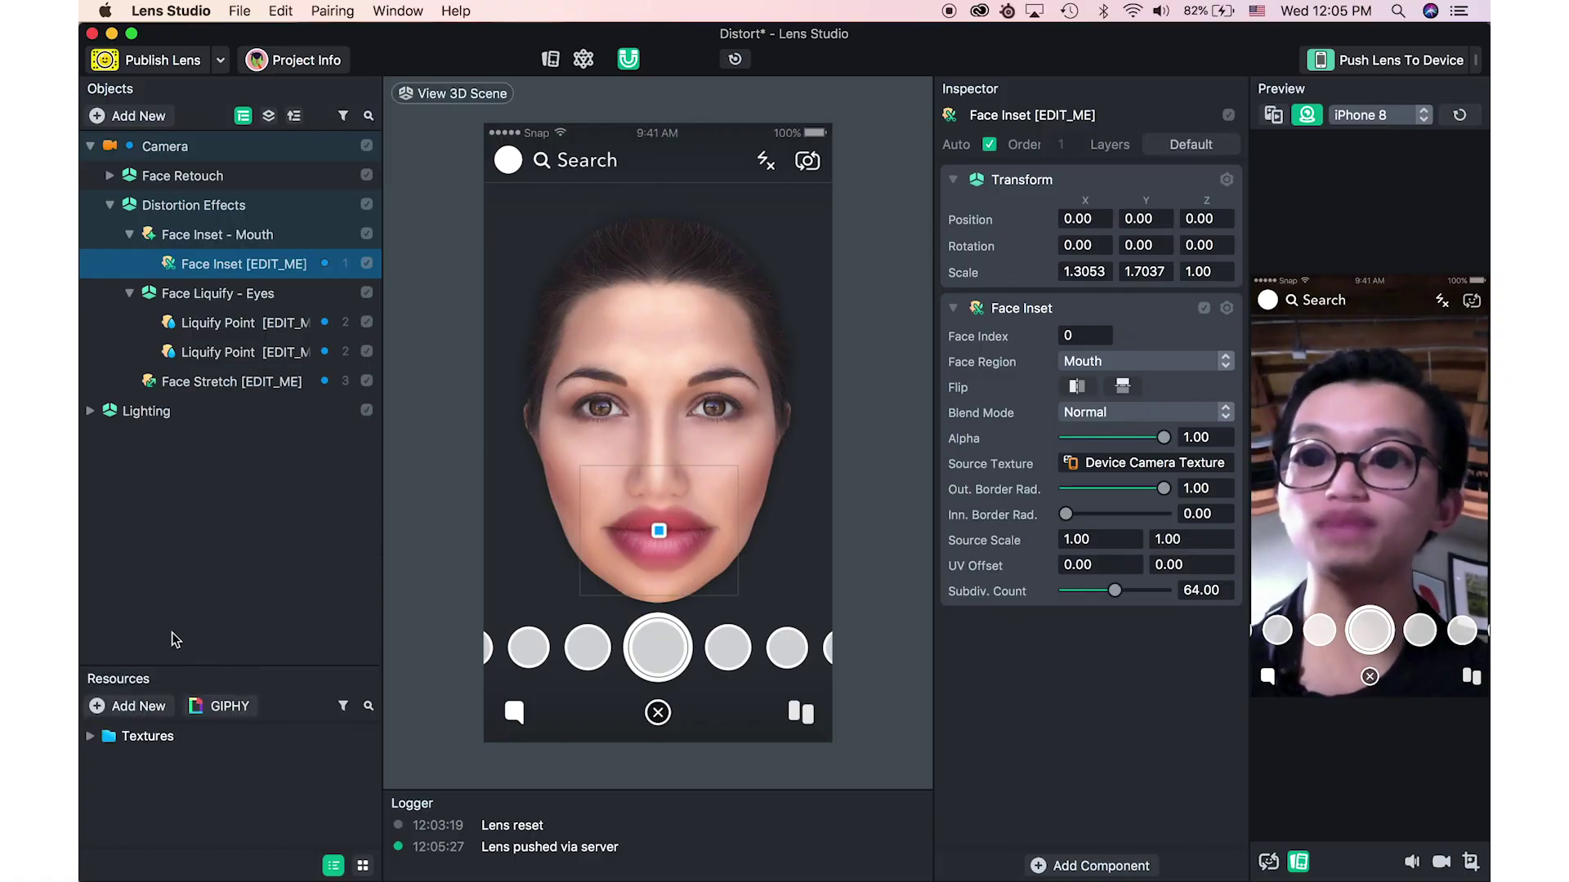
- Clear the selection and select the Camera object in the Objects panel
left_click(179, 581)
left_click(176, 147)
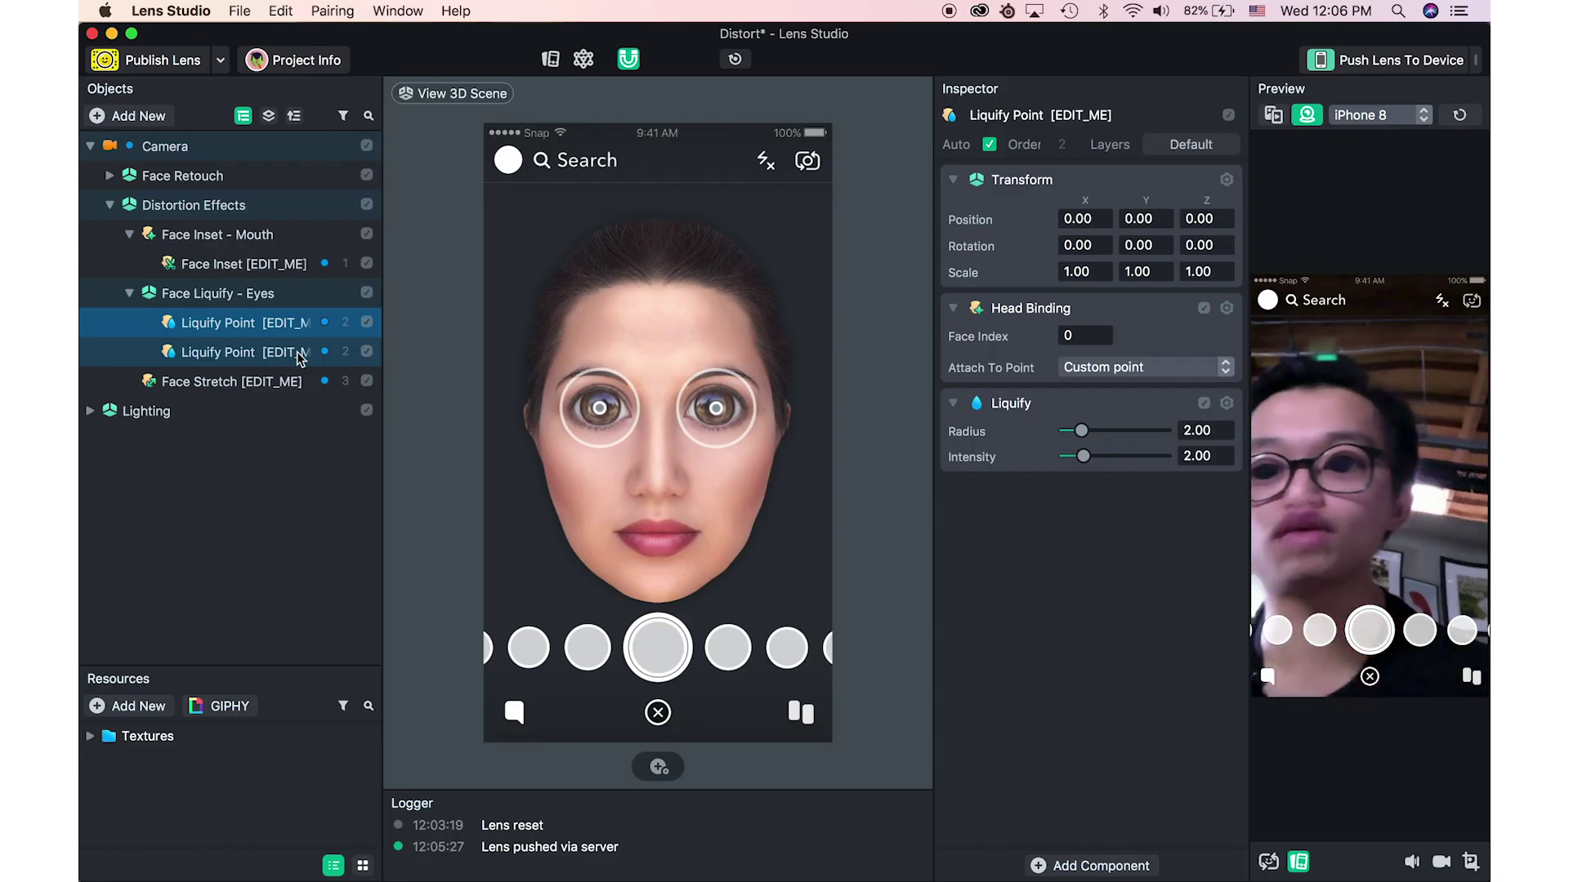
- Widen the Objects list and hide all the Distortion Effects
left_click_drag(386, 323, 495, 322)
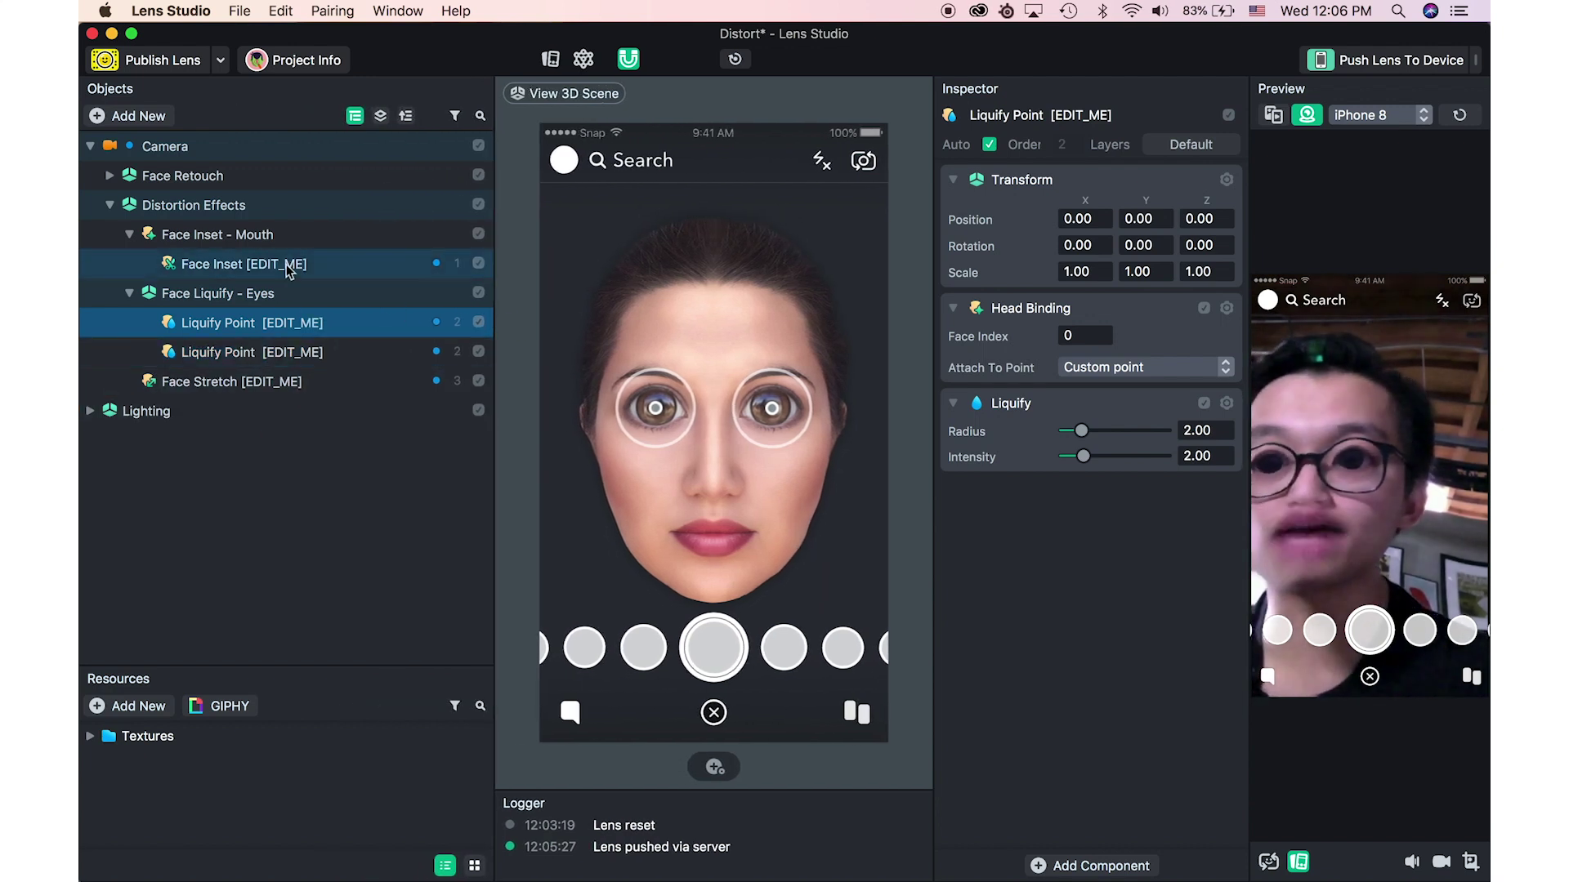
left_click(277, 293)
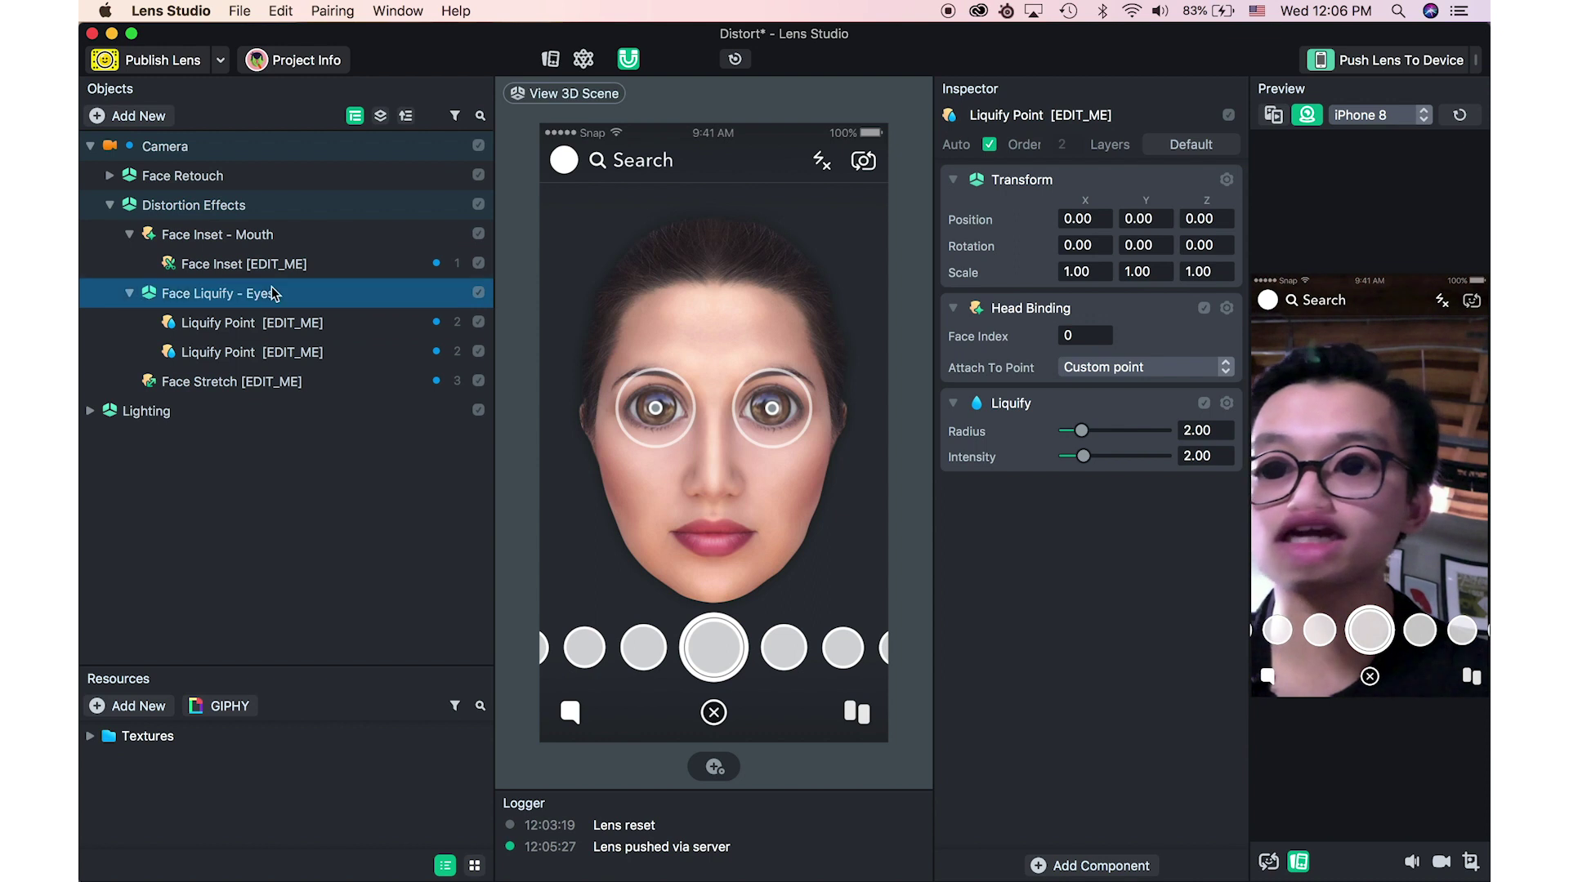
left_click(158, 210)
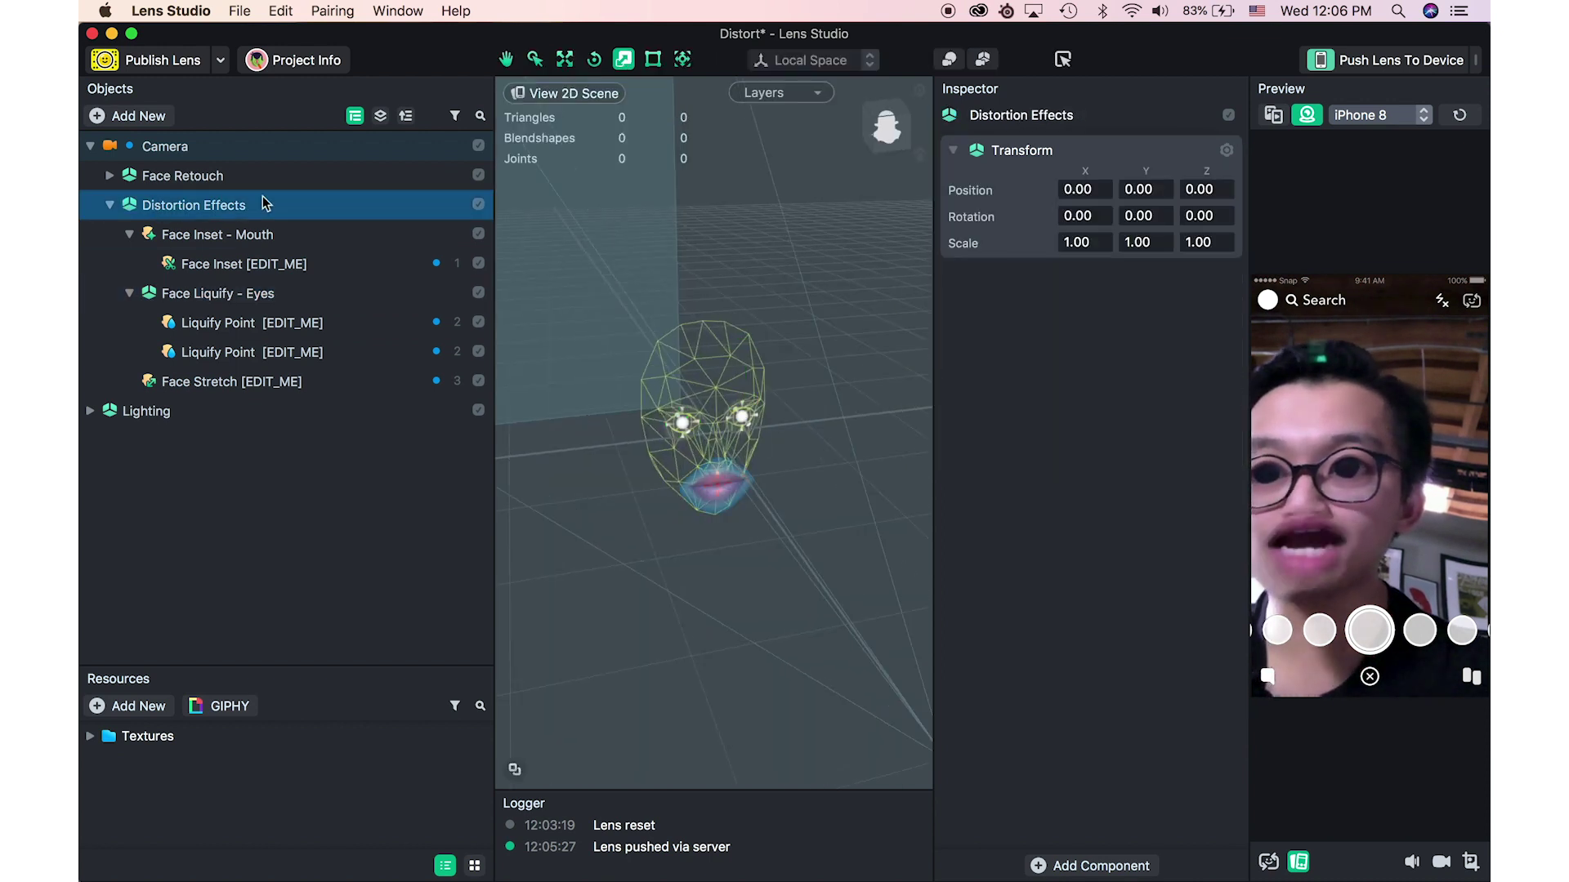
left_click(479, 205)
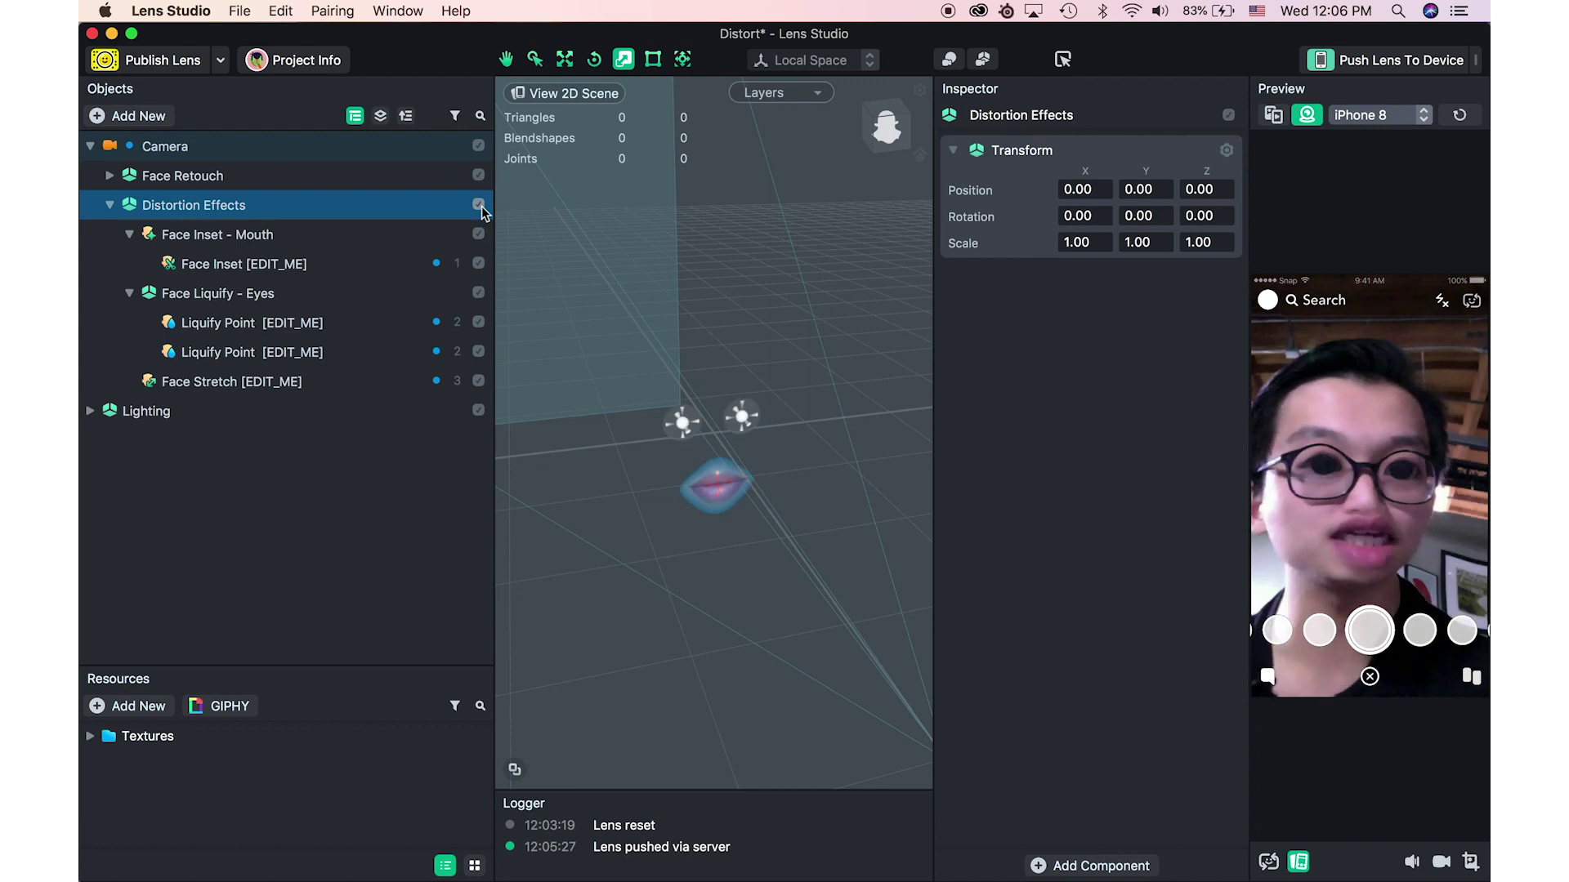
- Give both eye Liquify Points a Radius of 4 and widen the live preview
left_click(286, 263)
left_click(288, 322)
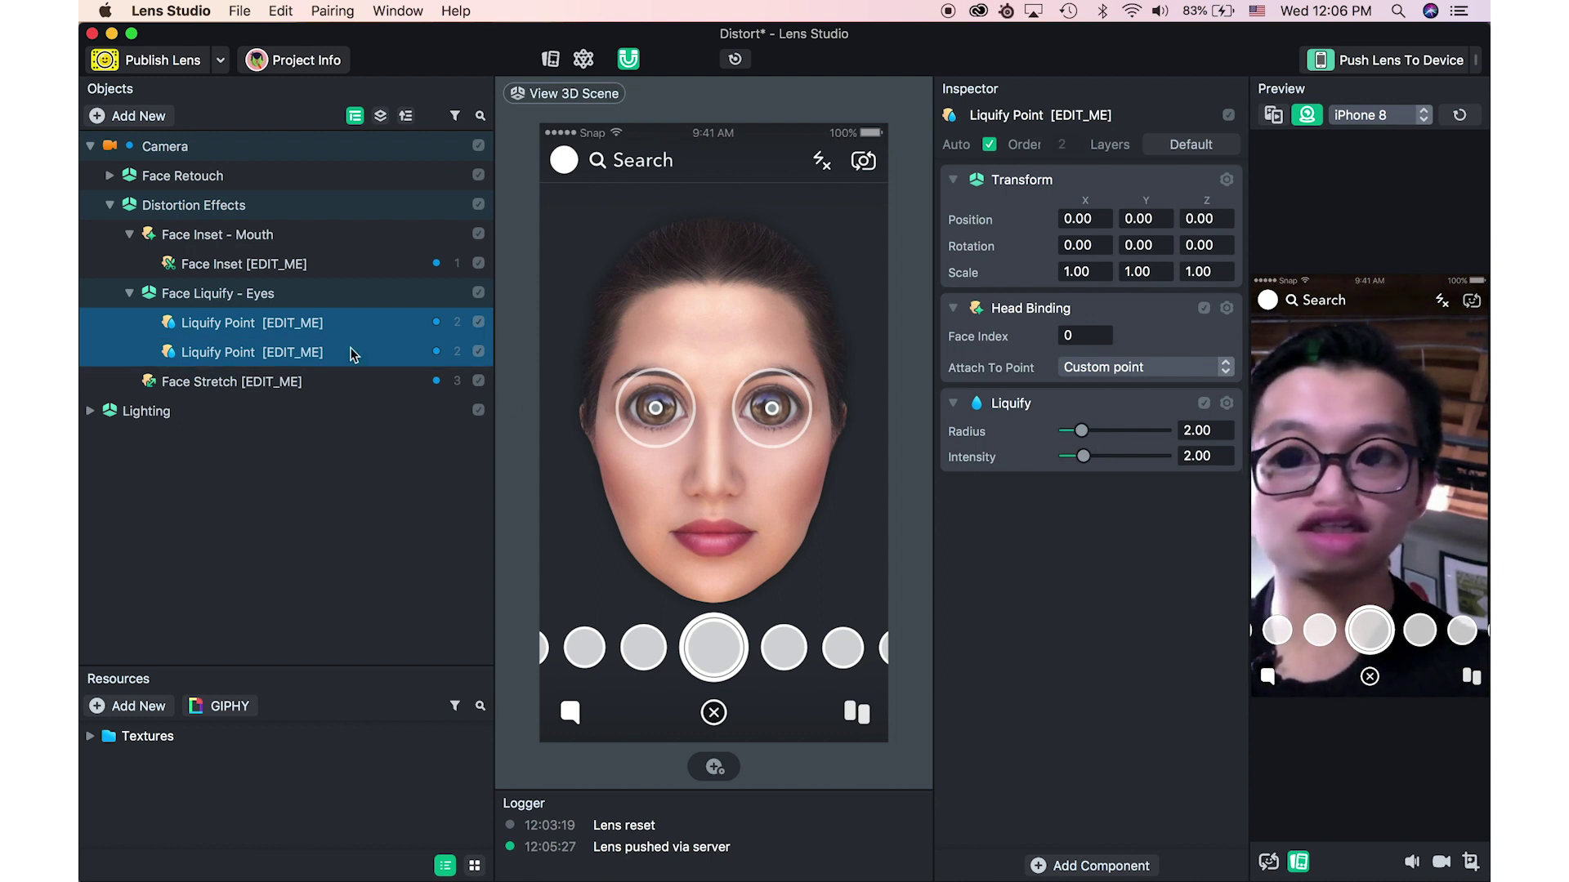
left_click(488, 351)
left_click(482, 352)
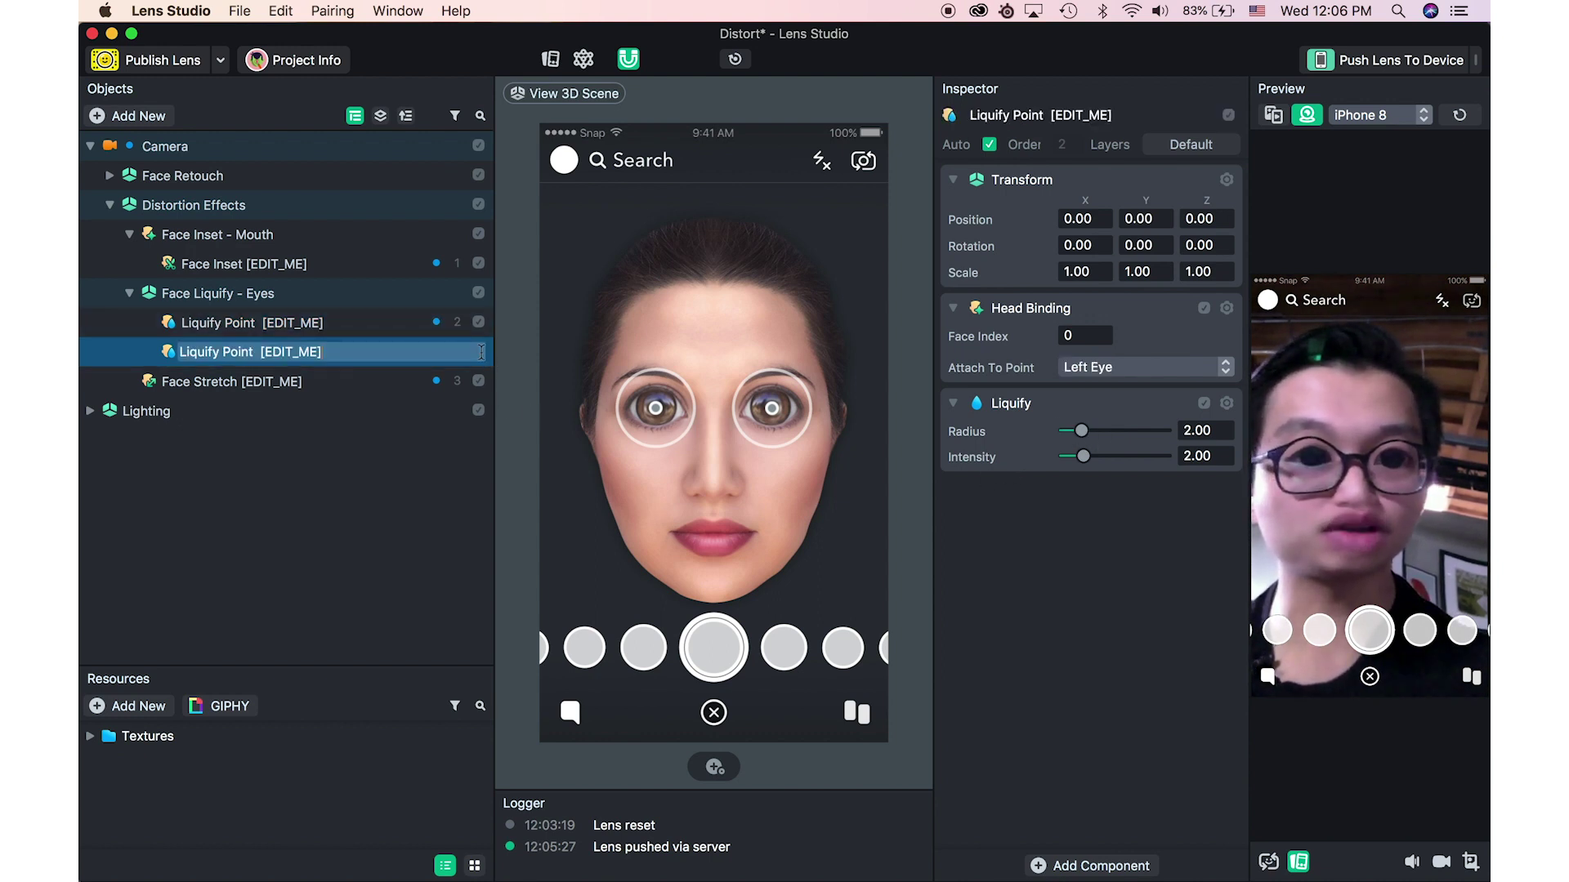
key("Return")
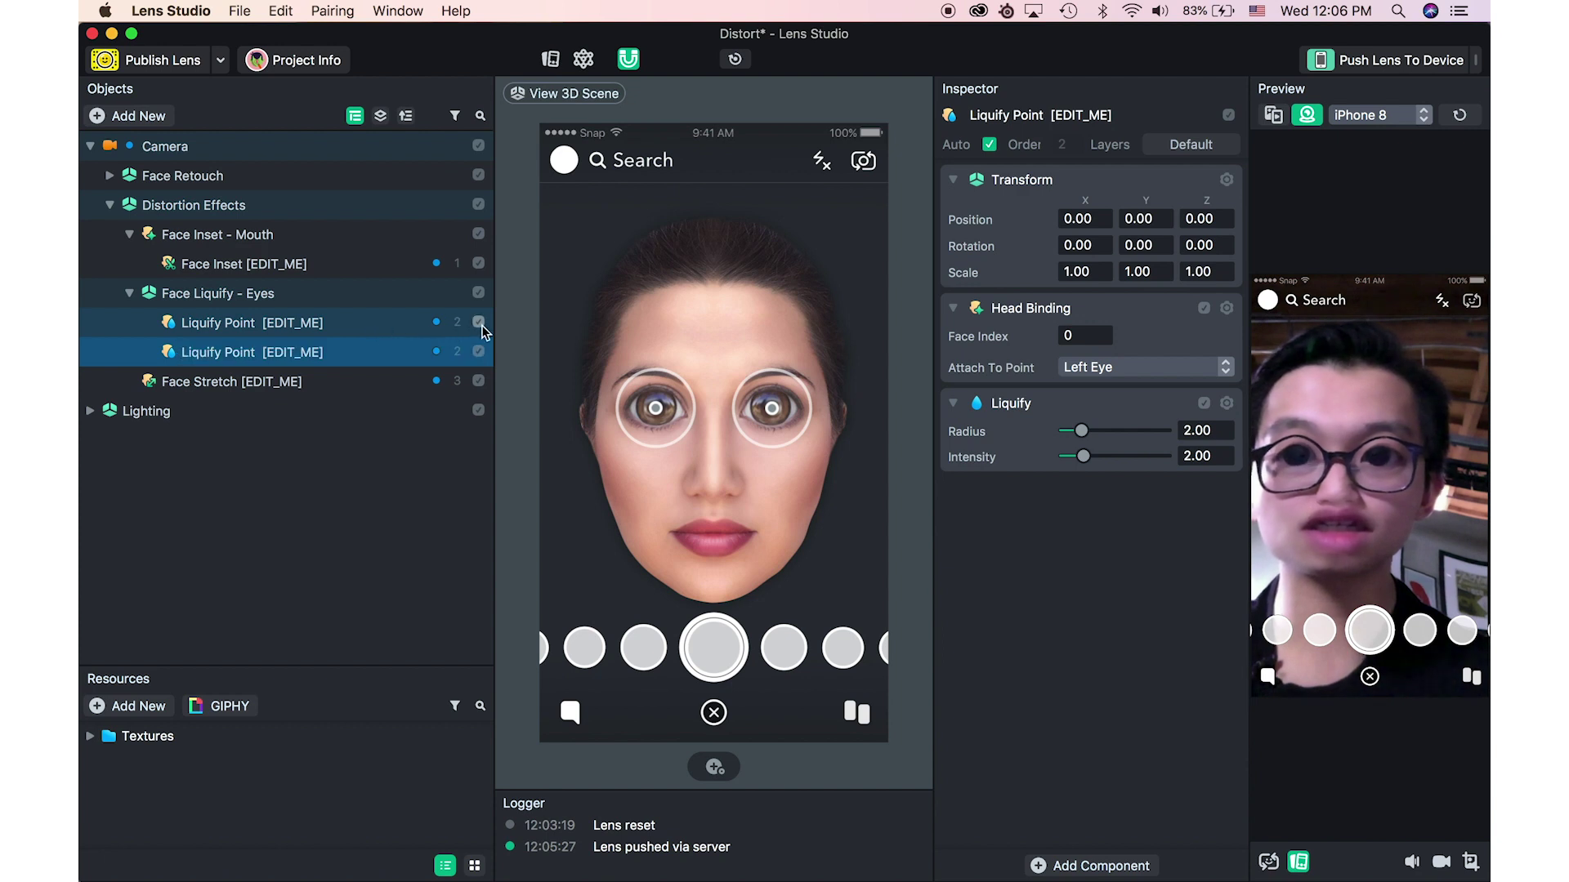
left_click(369, 329)
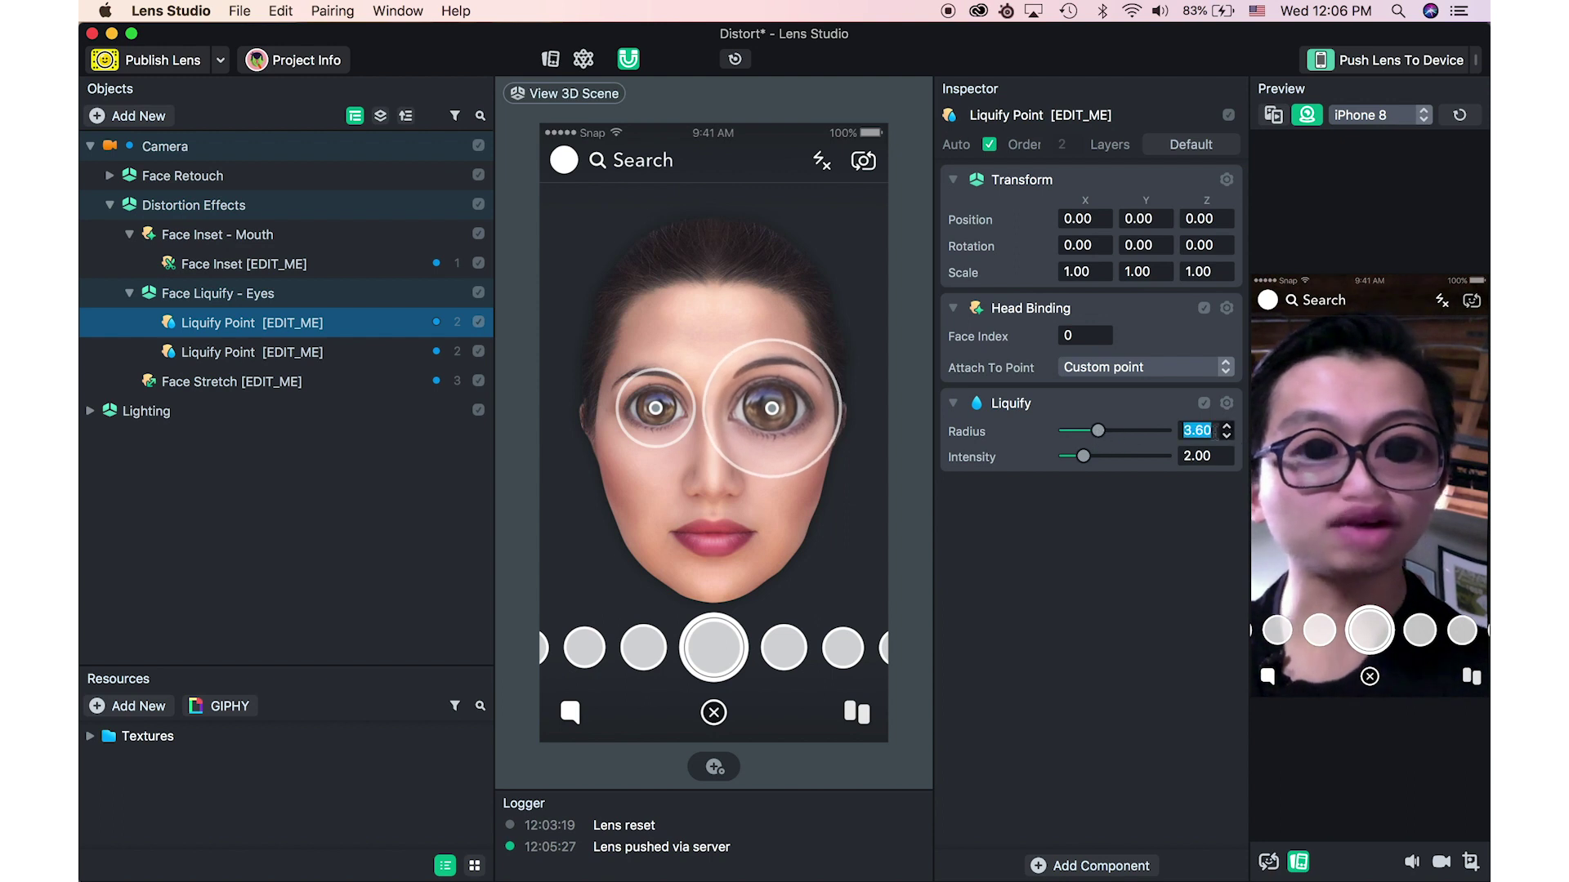
left_click(324, 353)
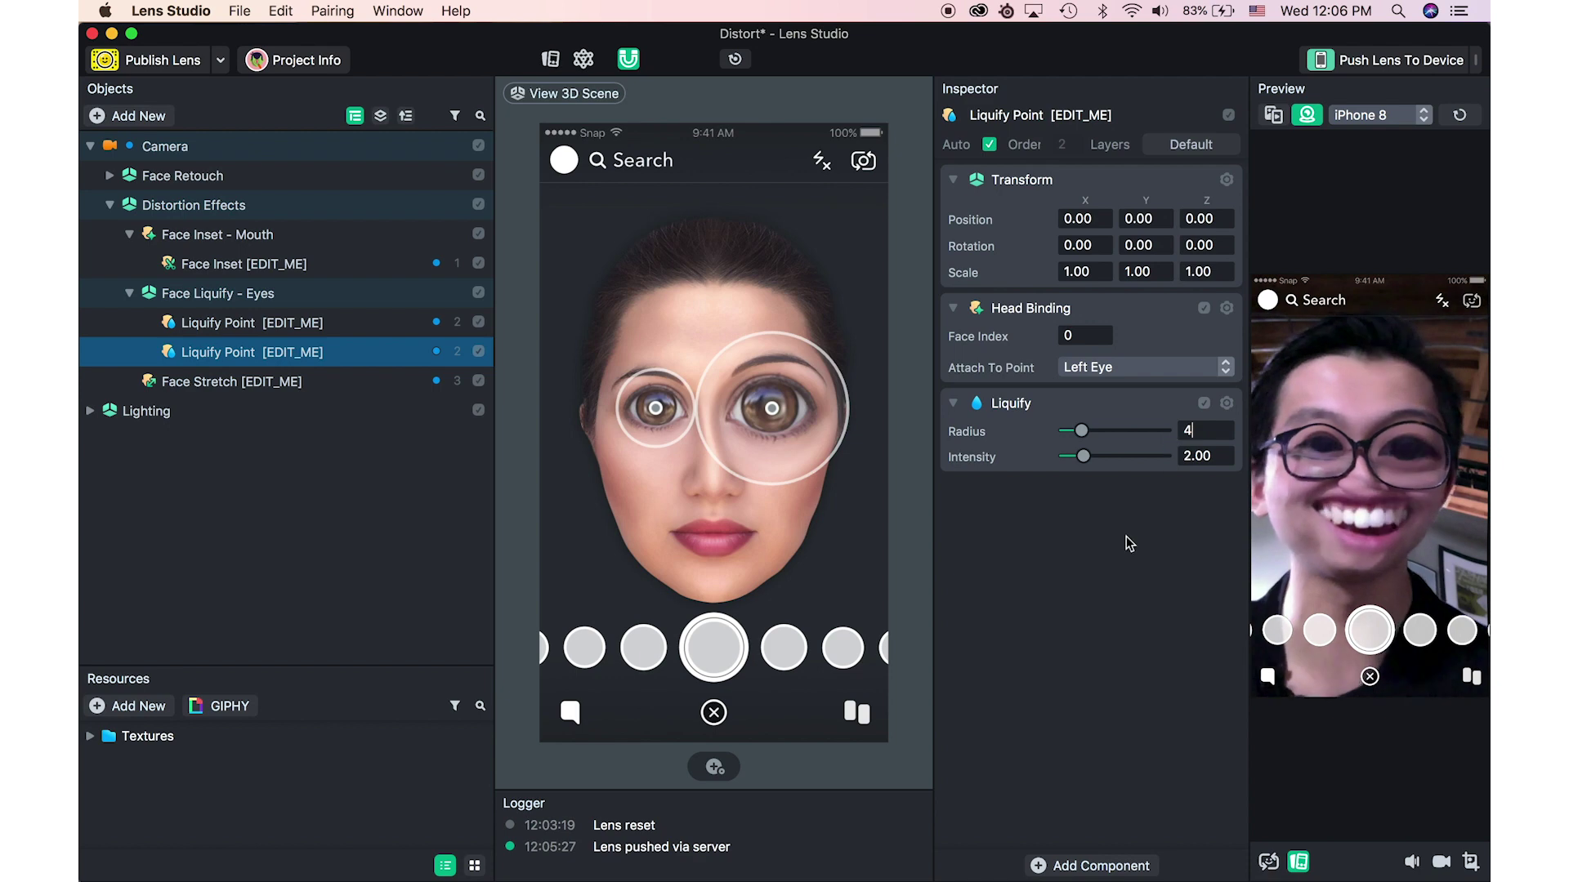
key("Return")
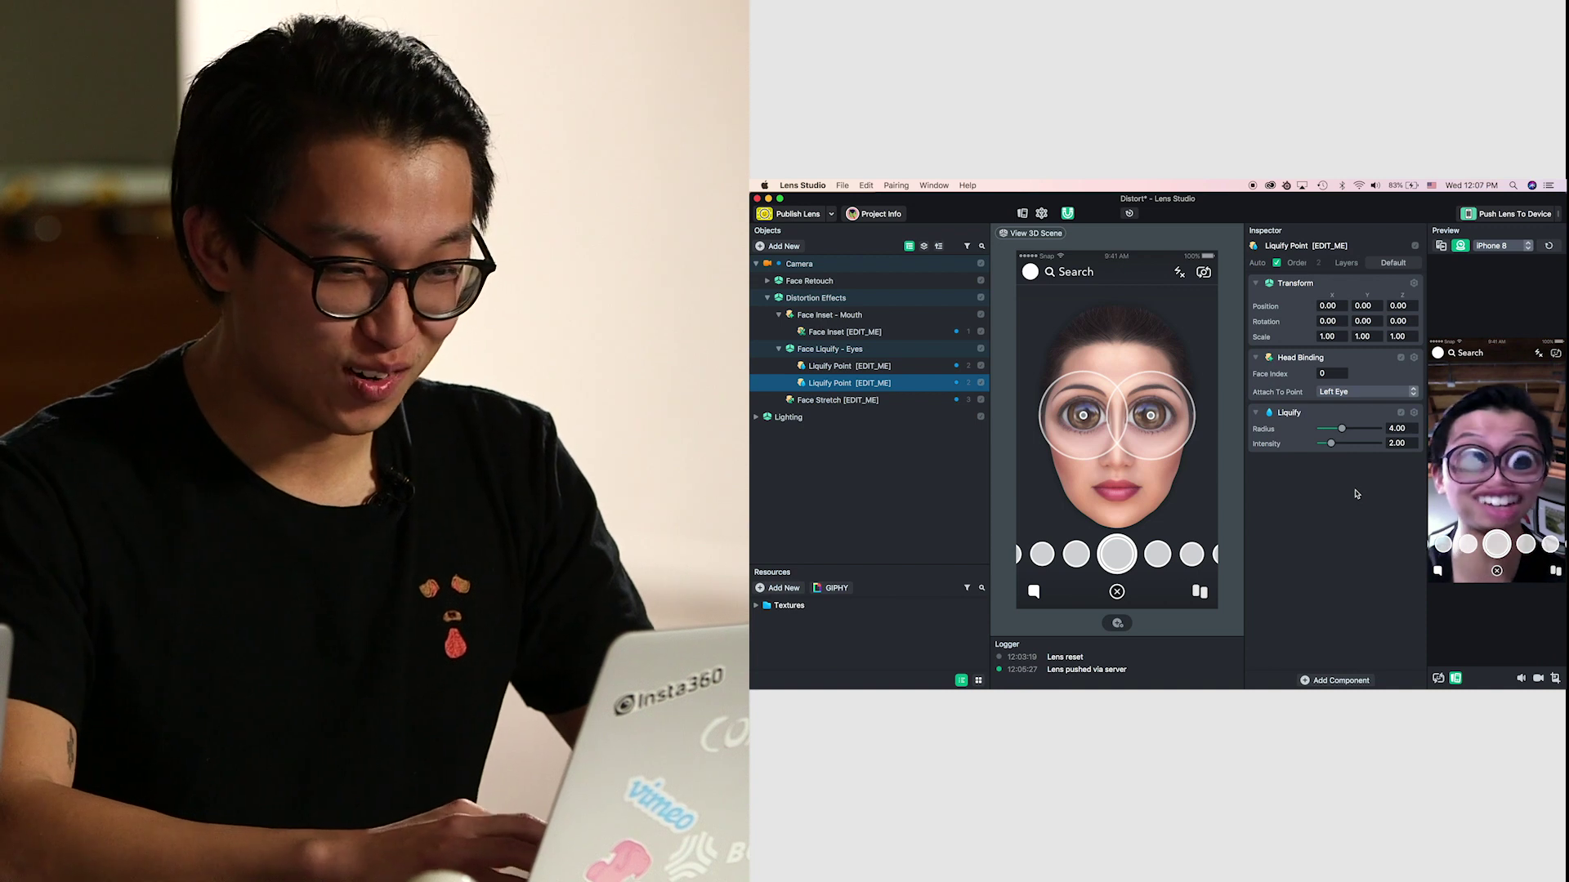
left_click_drag(1372, 505, 1349, 513)
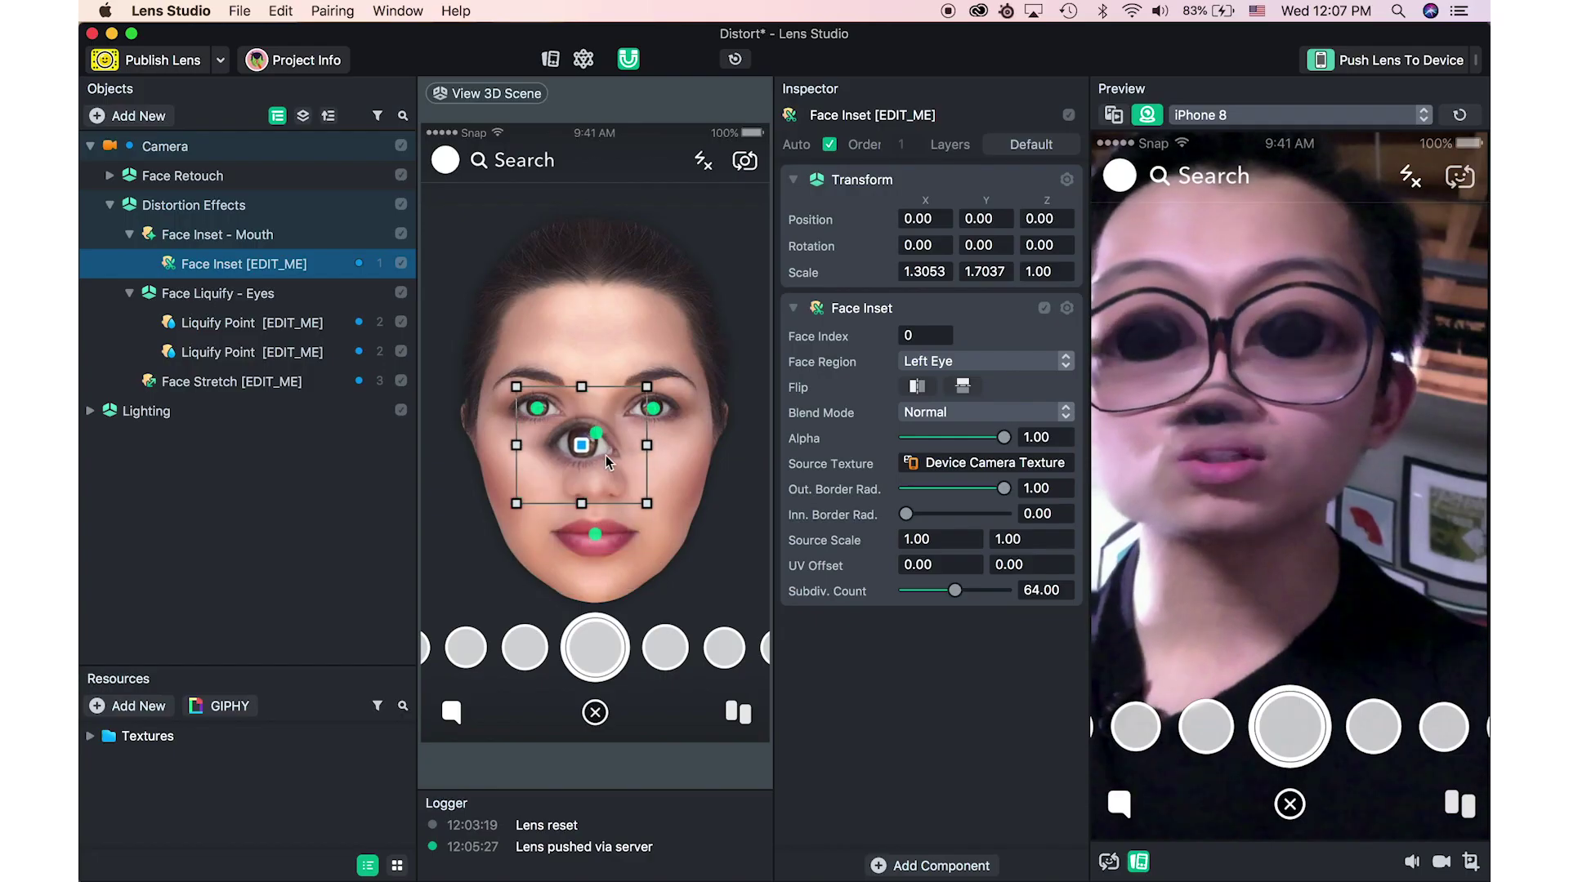
- Place the left-eye inset on the middle of the forehead and start publishing the lens
left_click_drag(605, 454, 566, 346)
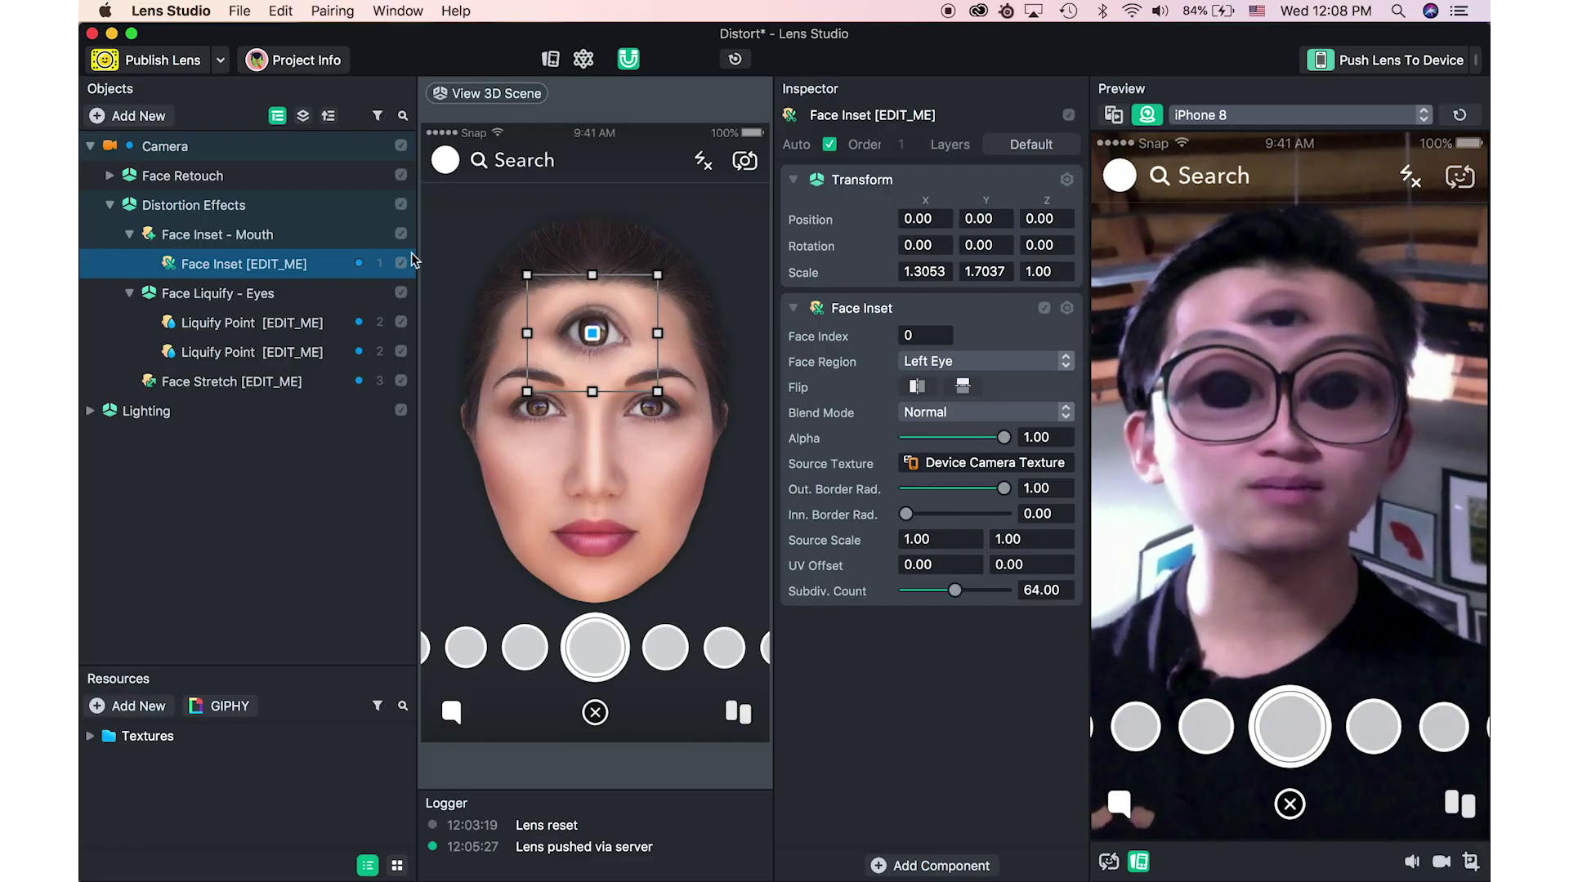
left_click_drag(418, 512, 331, 508)
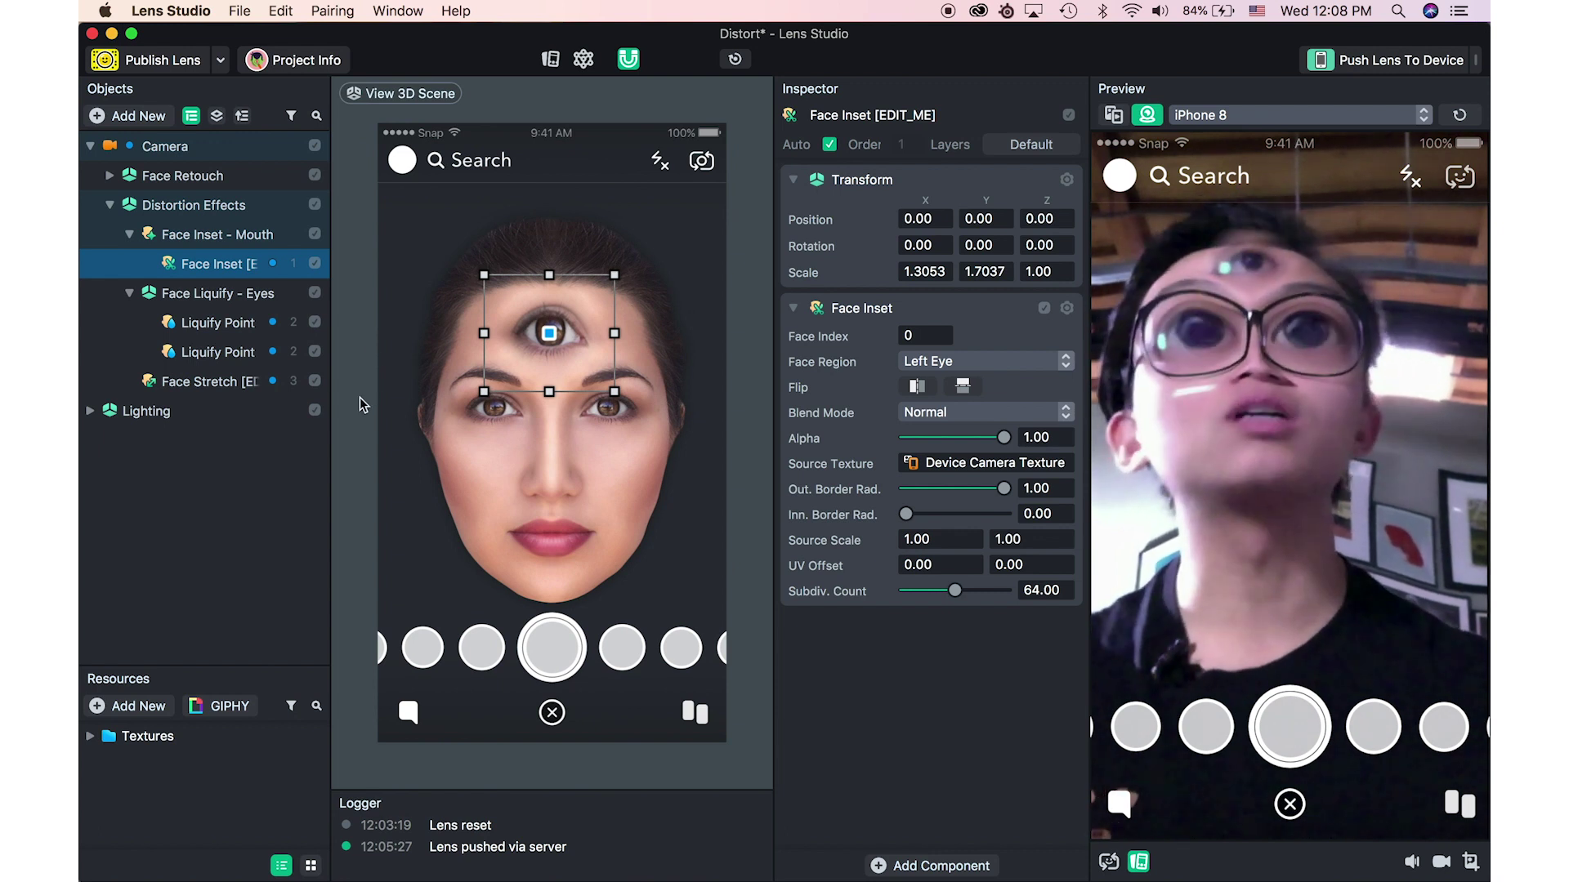
left_click(158, 63)
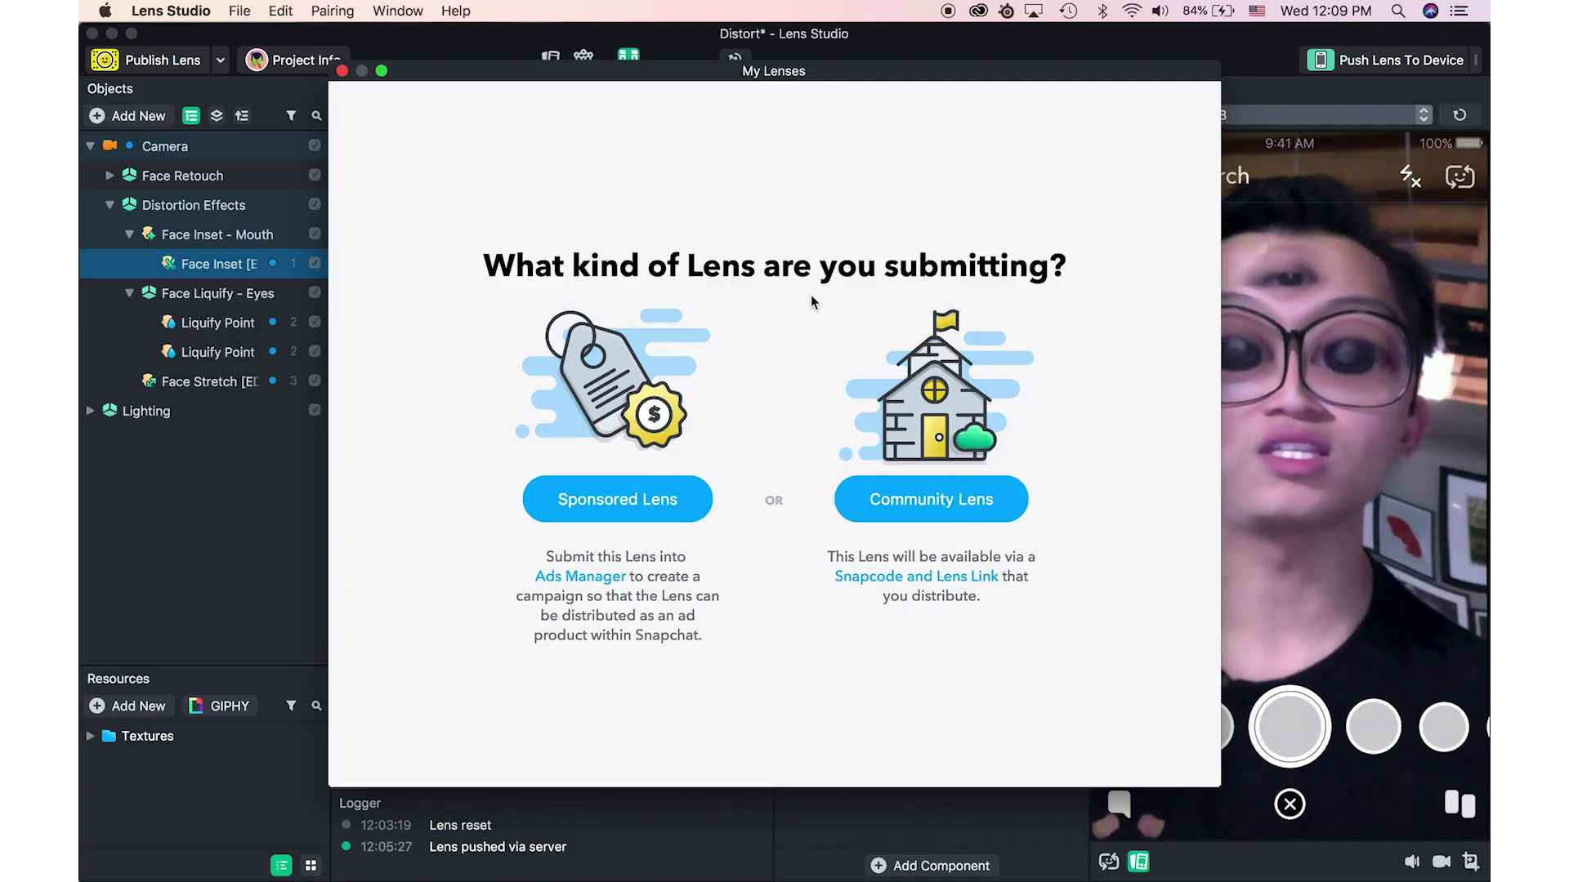
- Choose Community Lens as the submission type
left_click(996, 512)
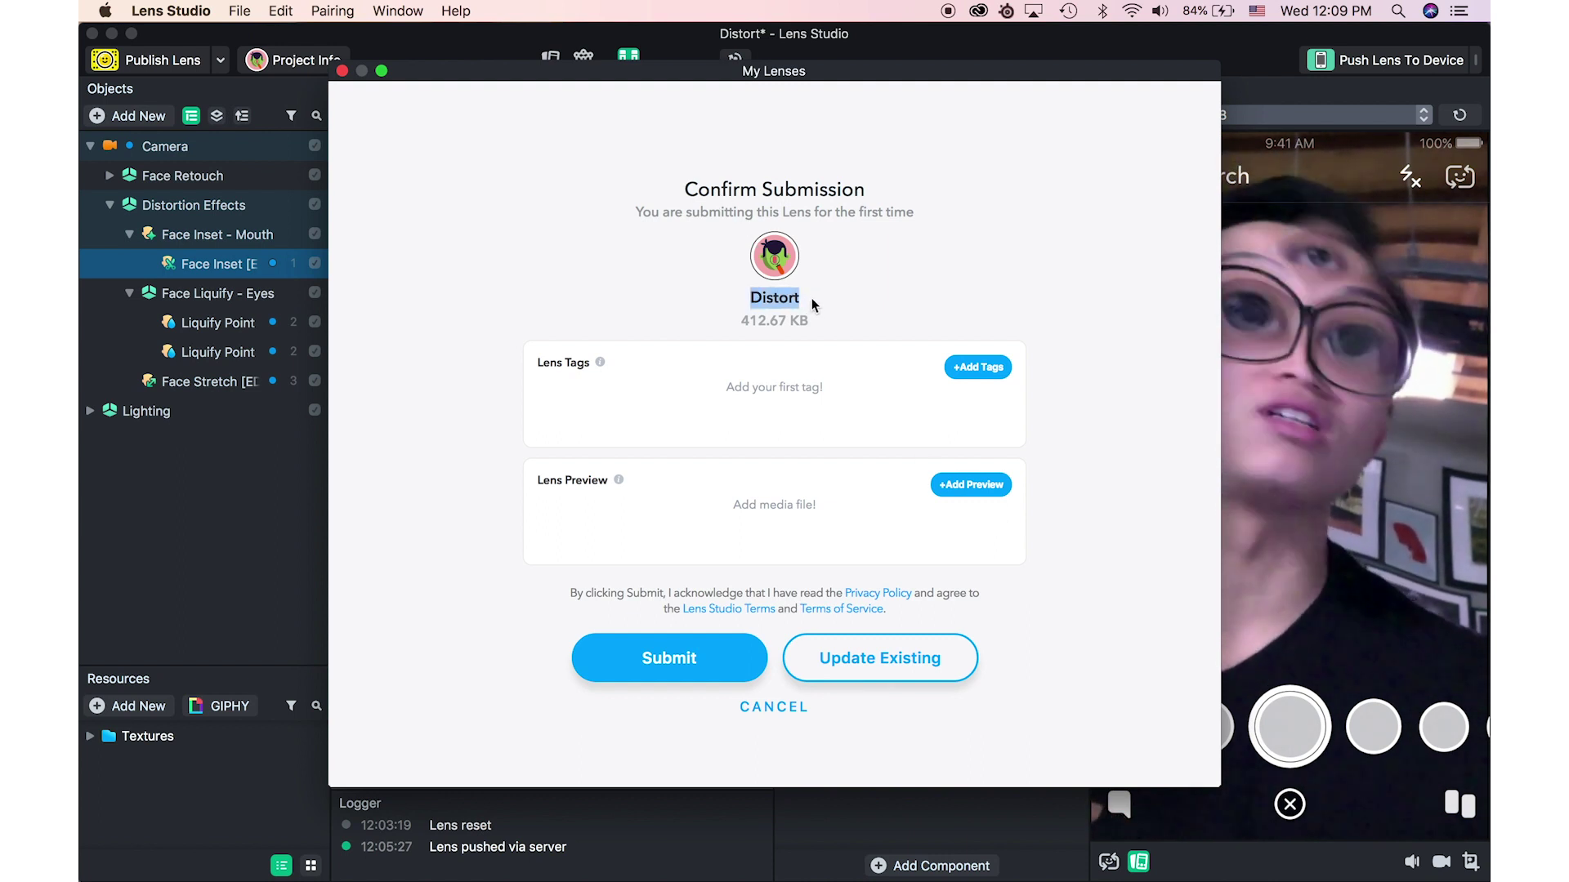
- Tag the Distort lens 'Yoga' and submit it for review
left_click(836, 309)
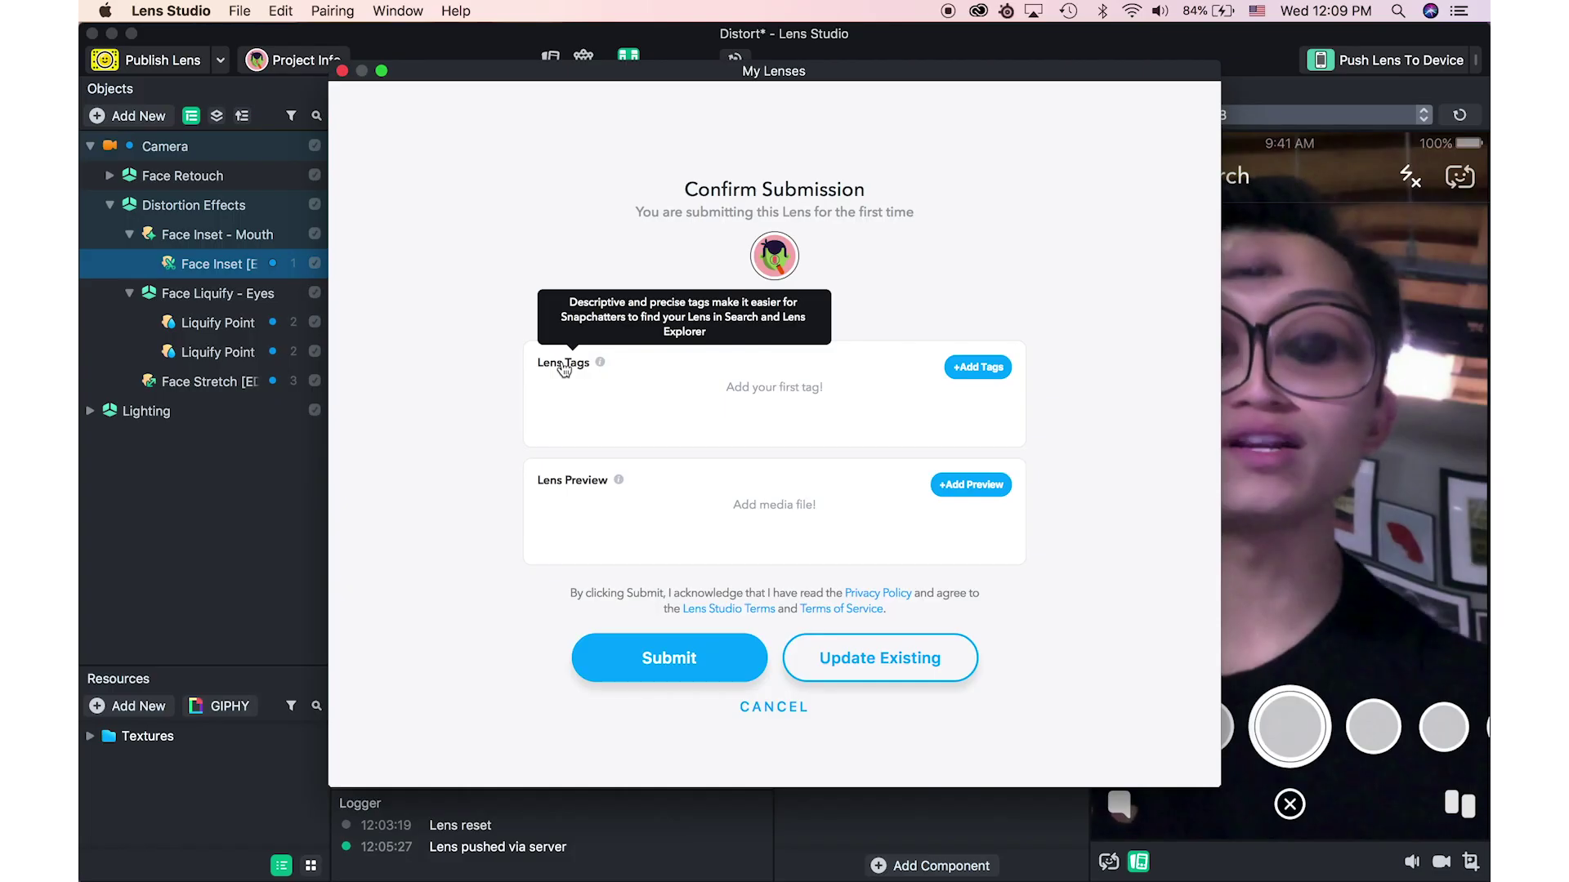
left_click(965, 368)
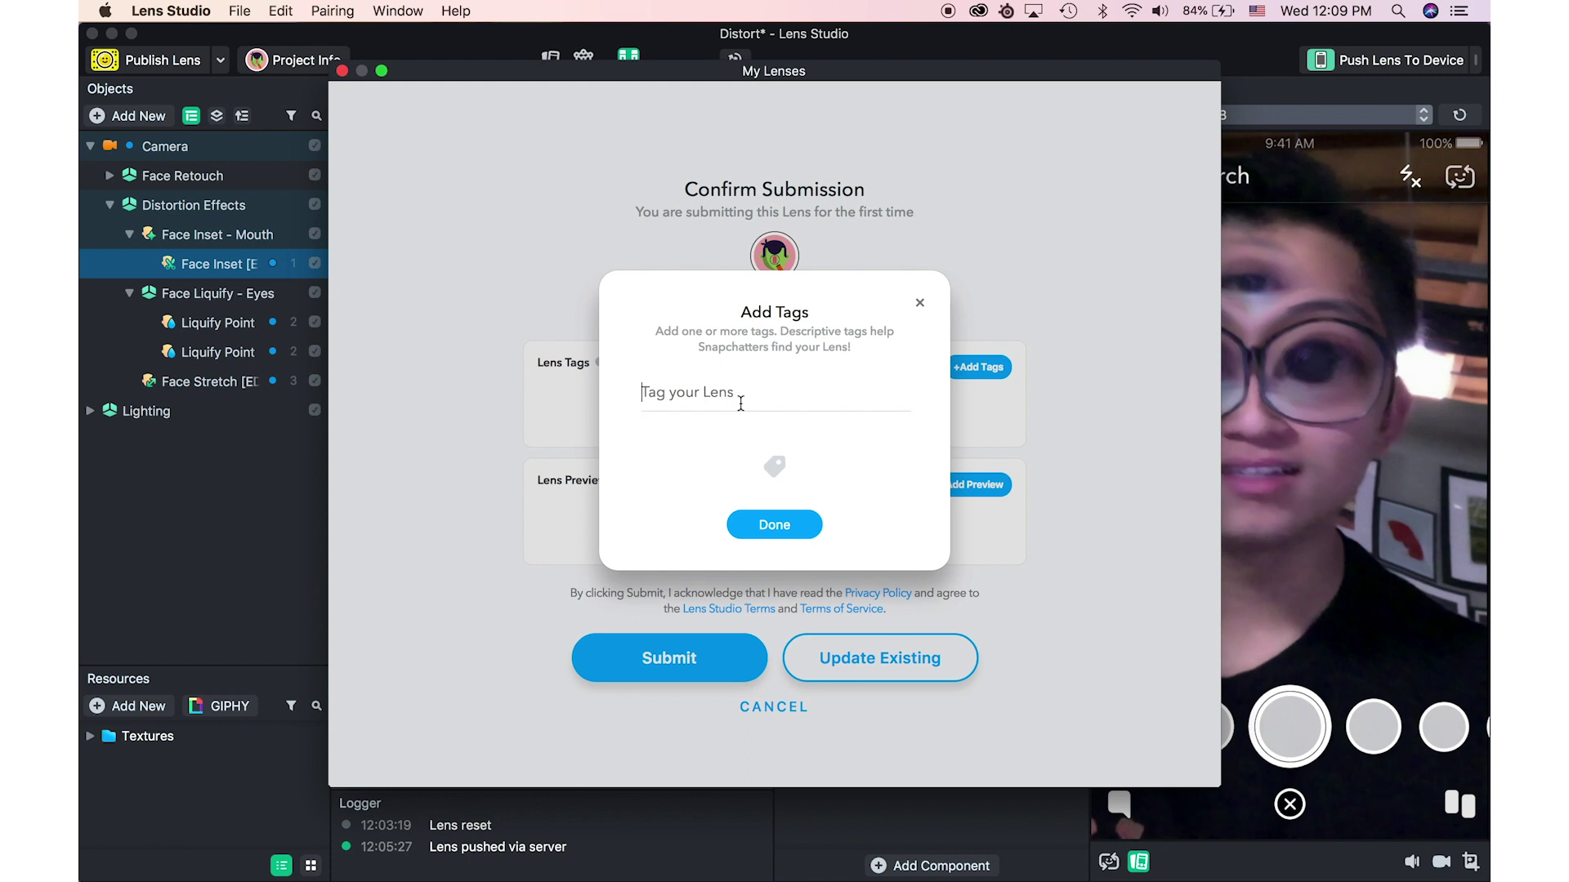
type("Yoga")
key("Return")
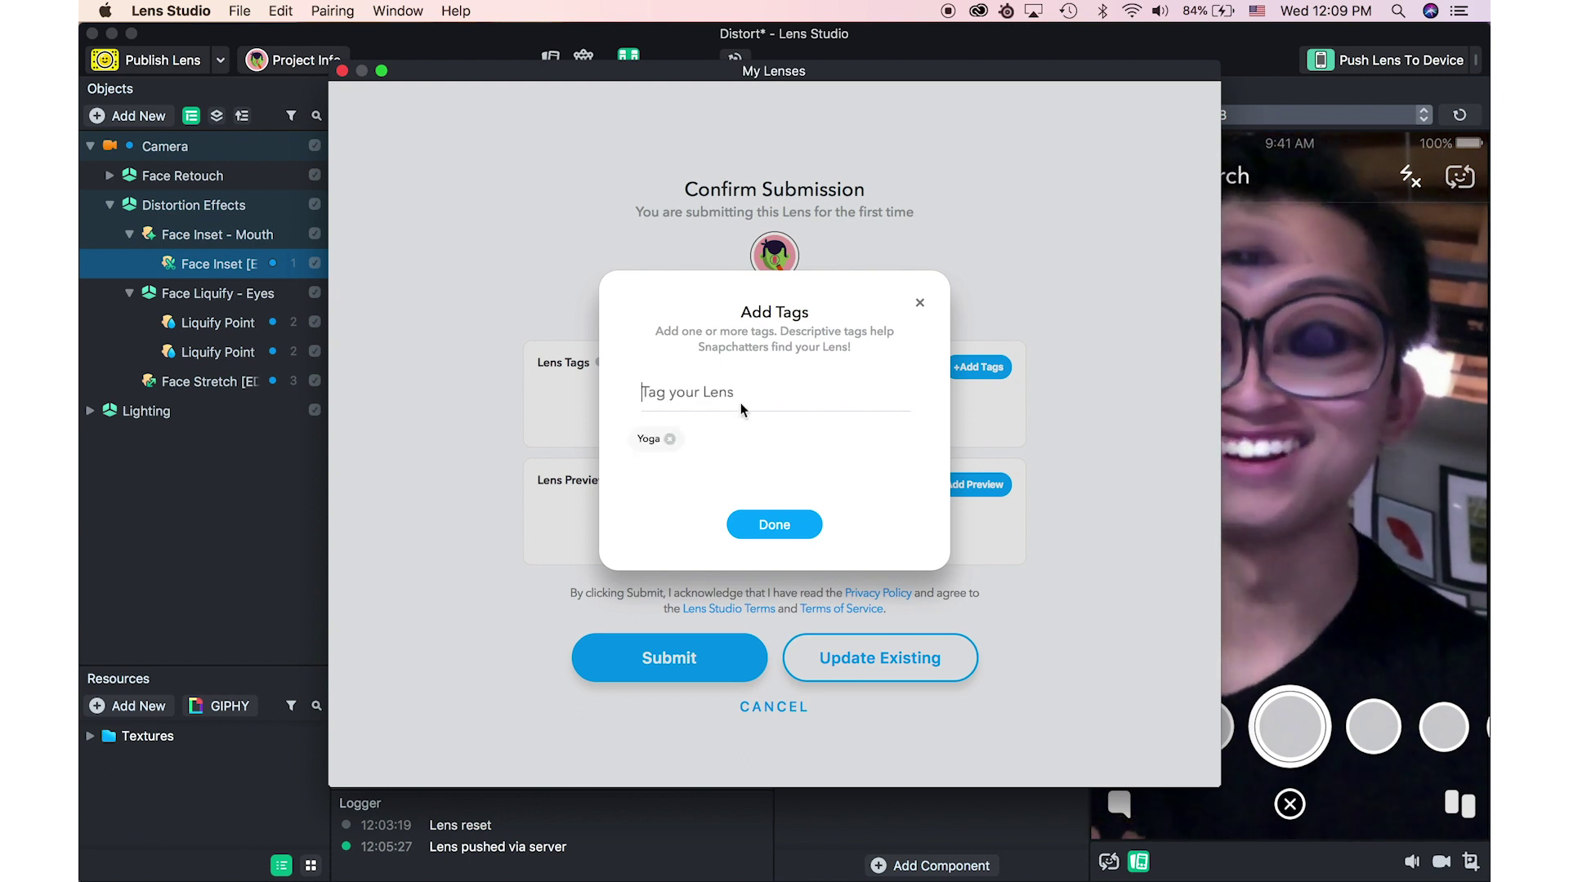
left_click(775, 524)
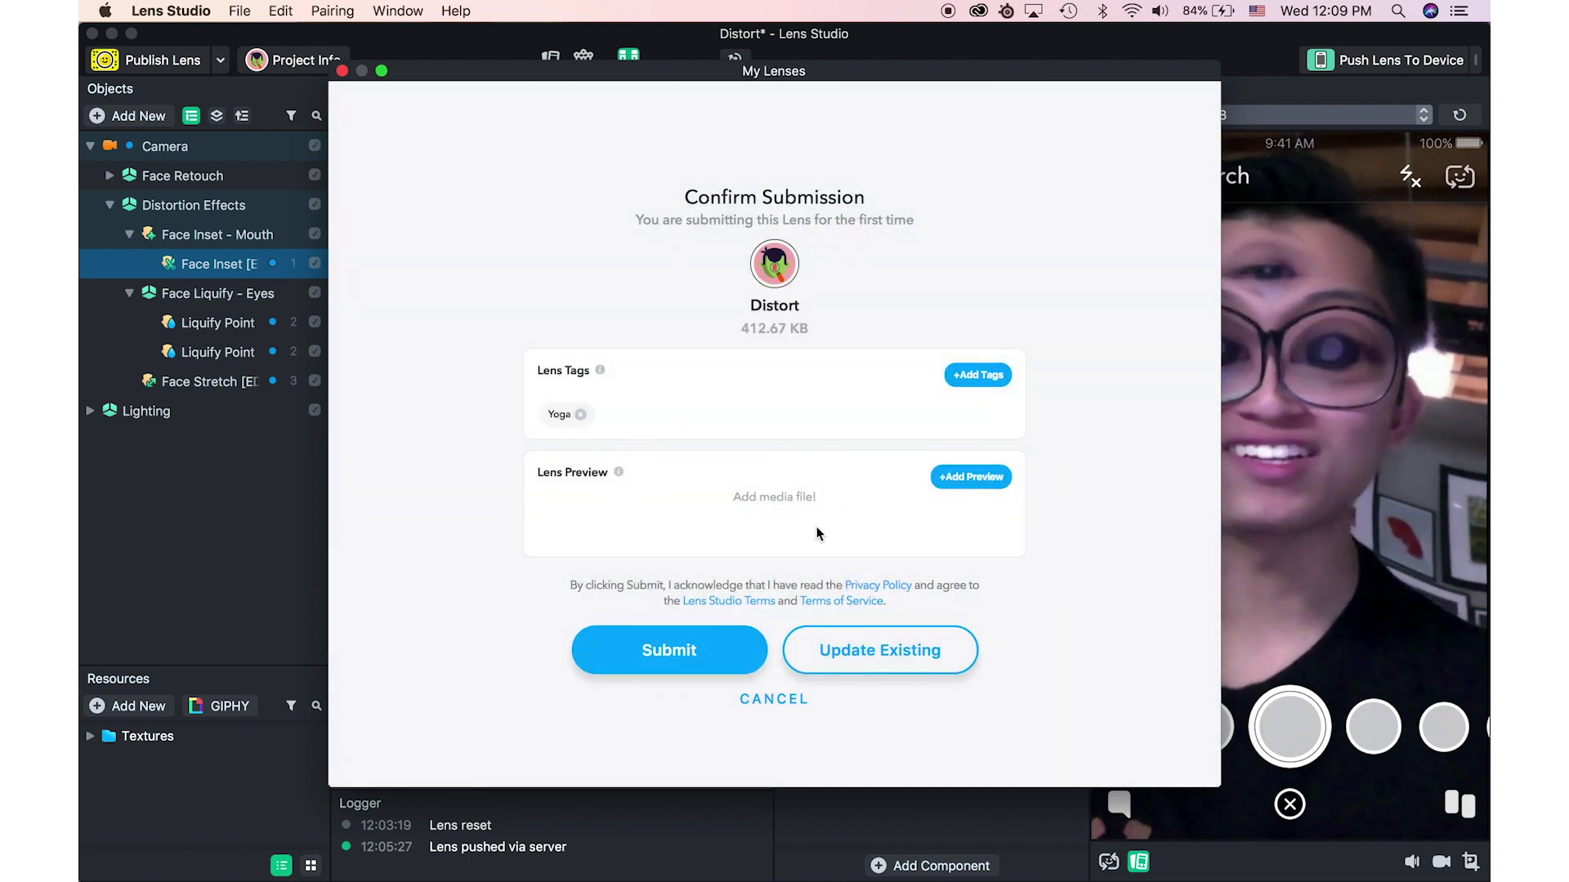
mouse_move(570, 487)
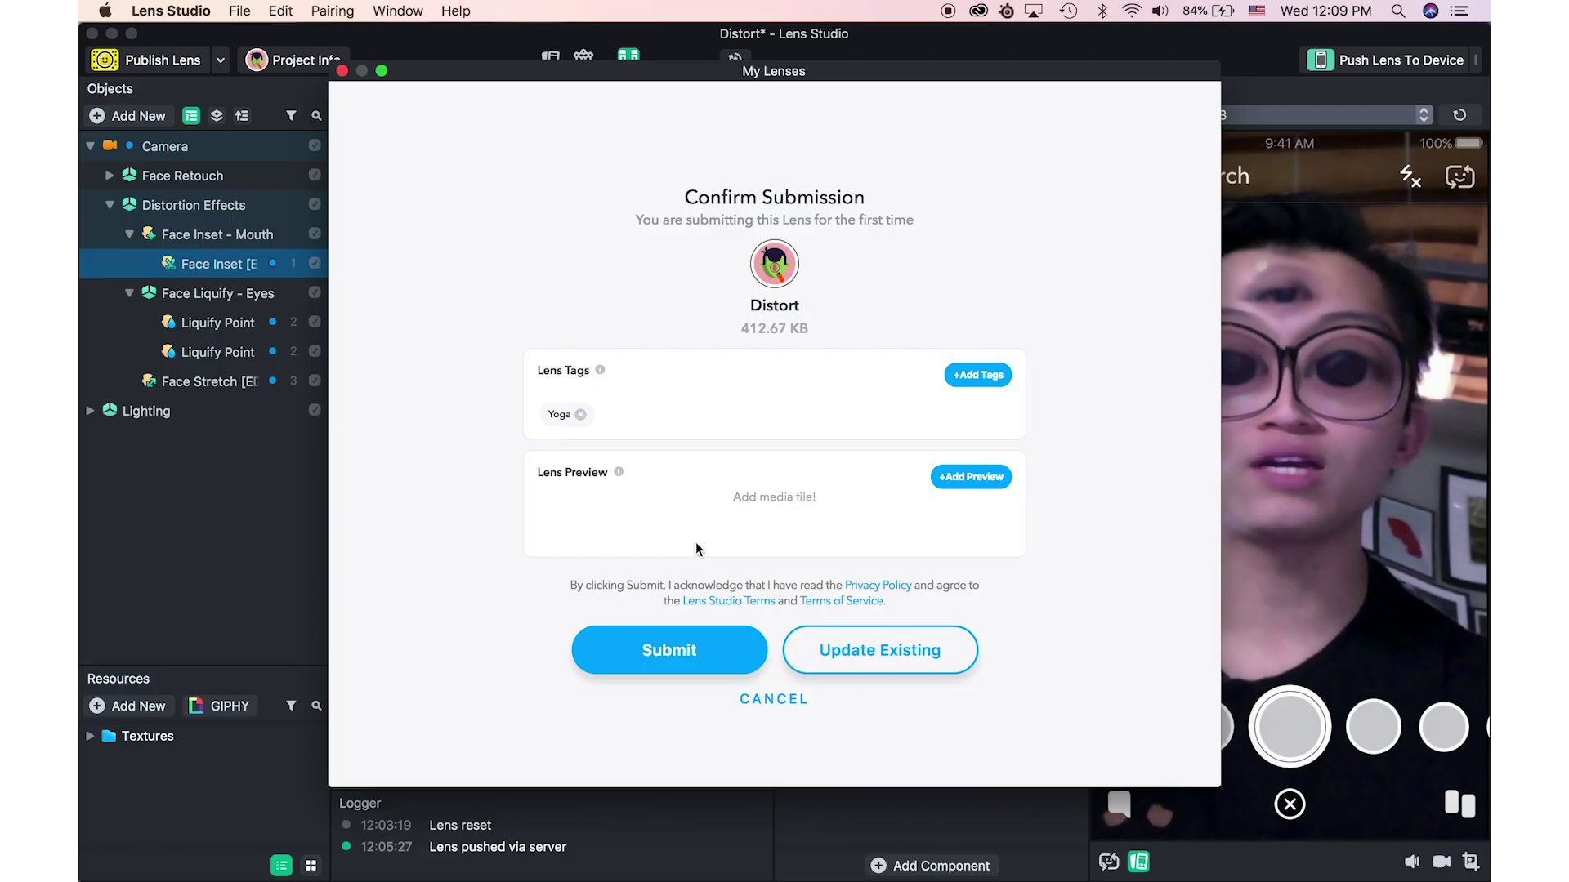
left_click(671, 650)
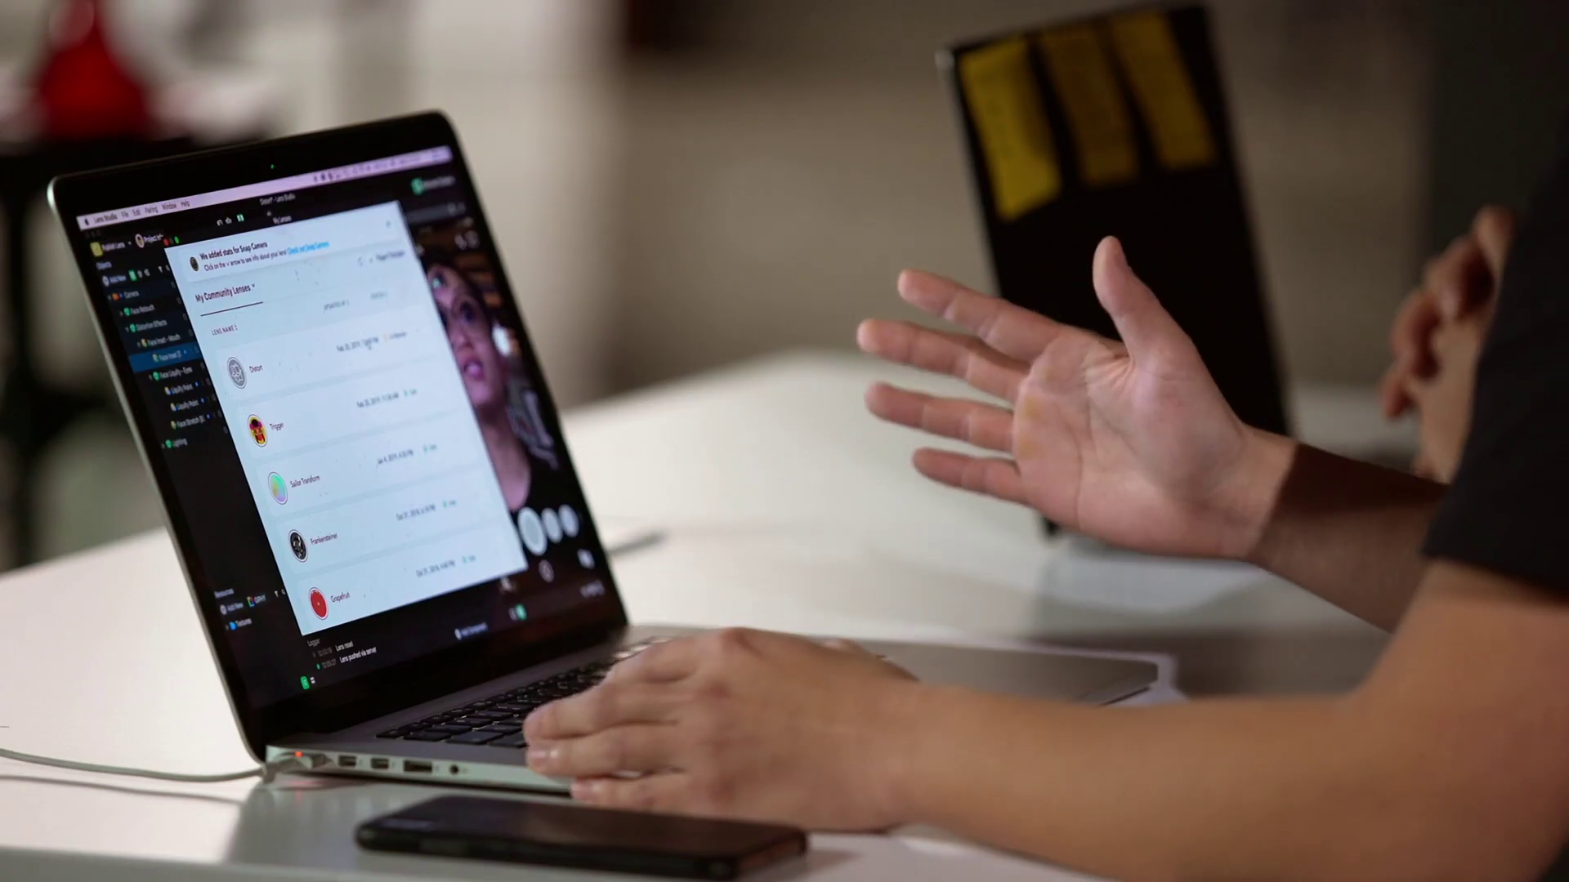
- Expand the Distort and Trigger entries and view Trigger's shareable unlock link
left_click(394, 335)
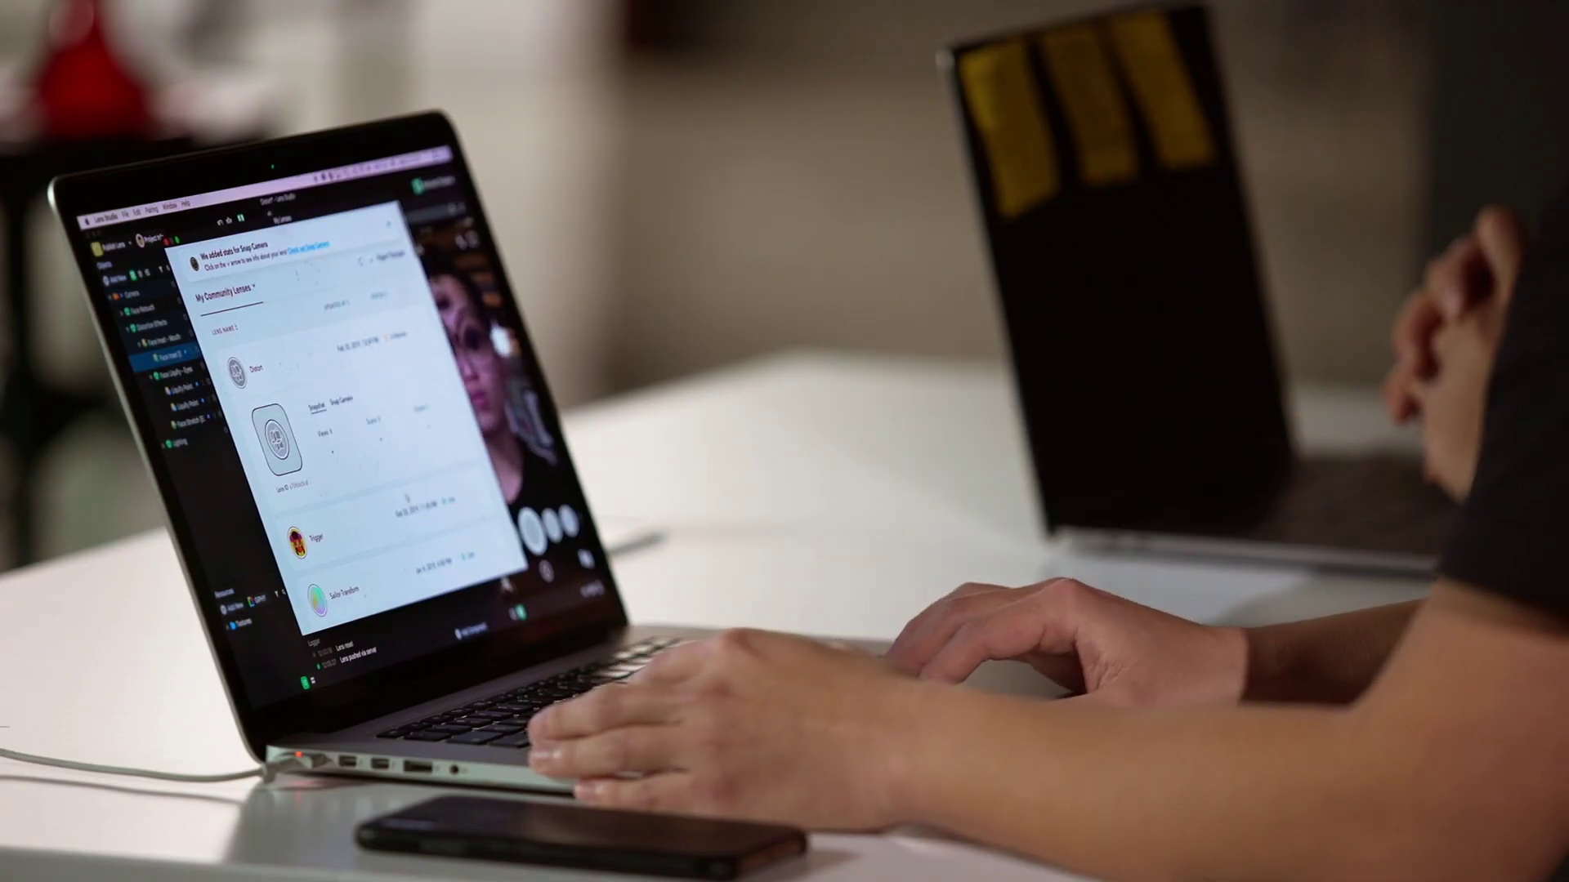
left_click(314, 538)
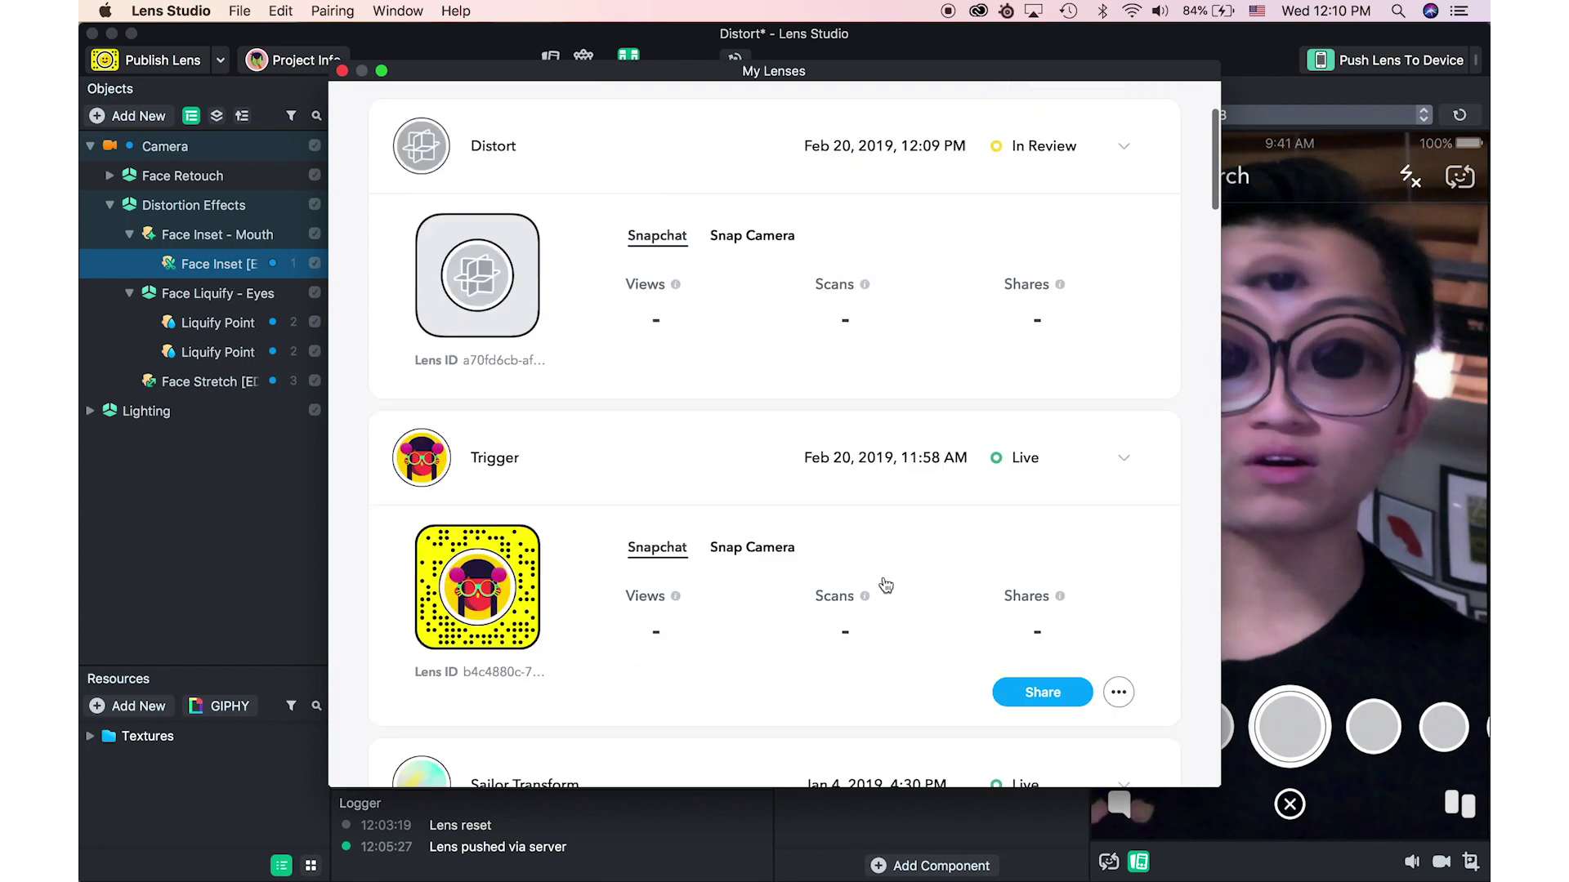
scroll(884, 577, "down", 1)
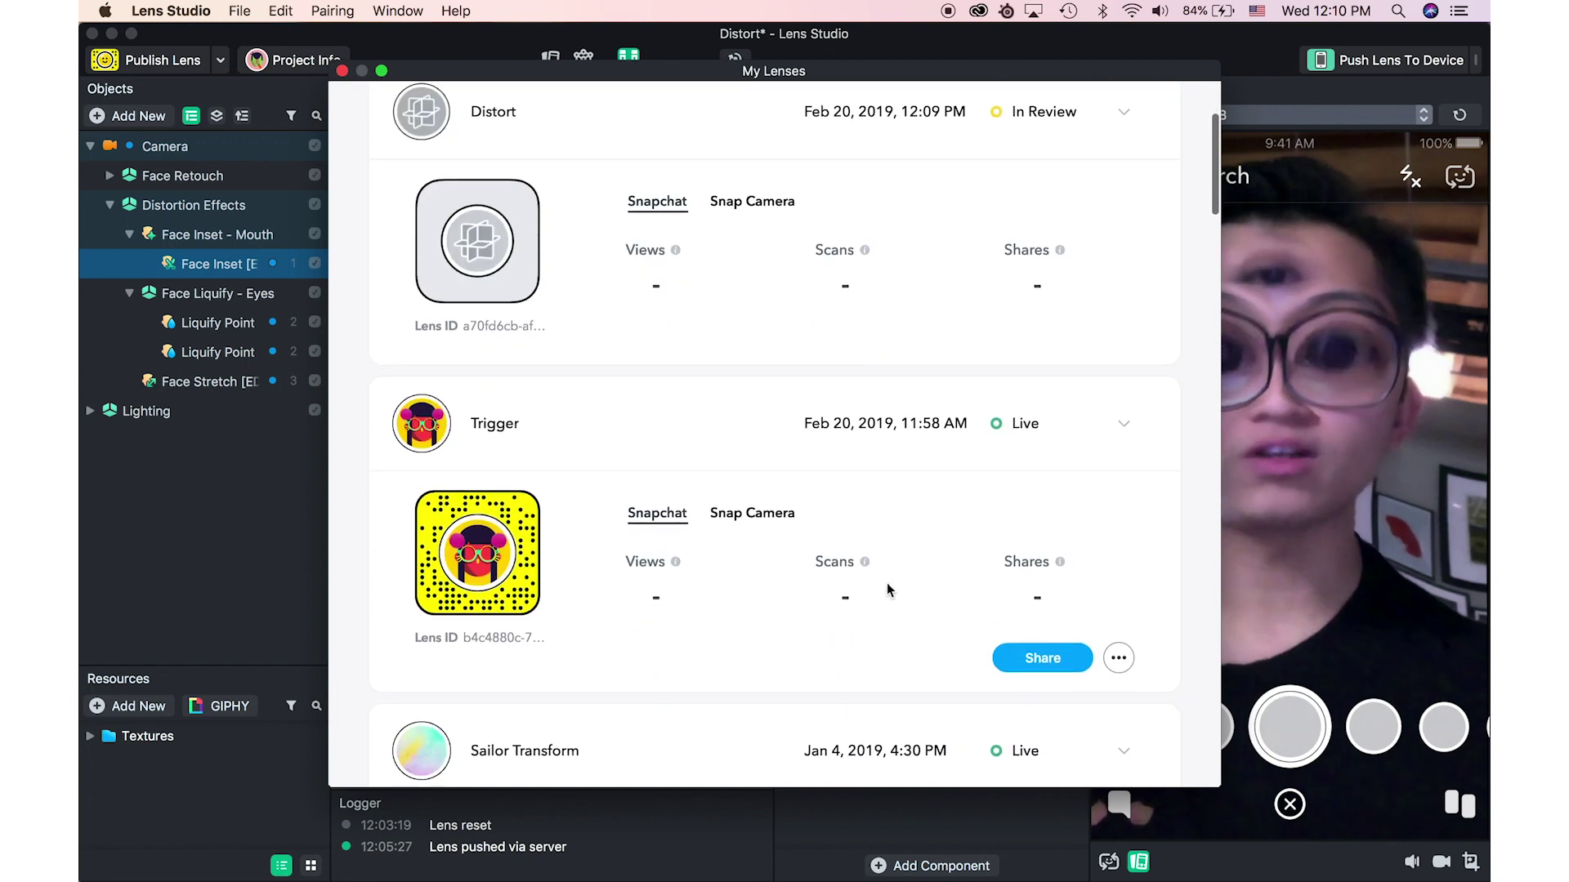
left_click(1044, 661)
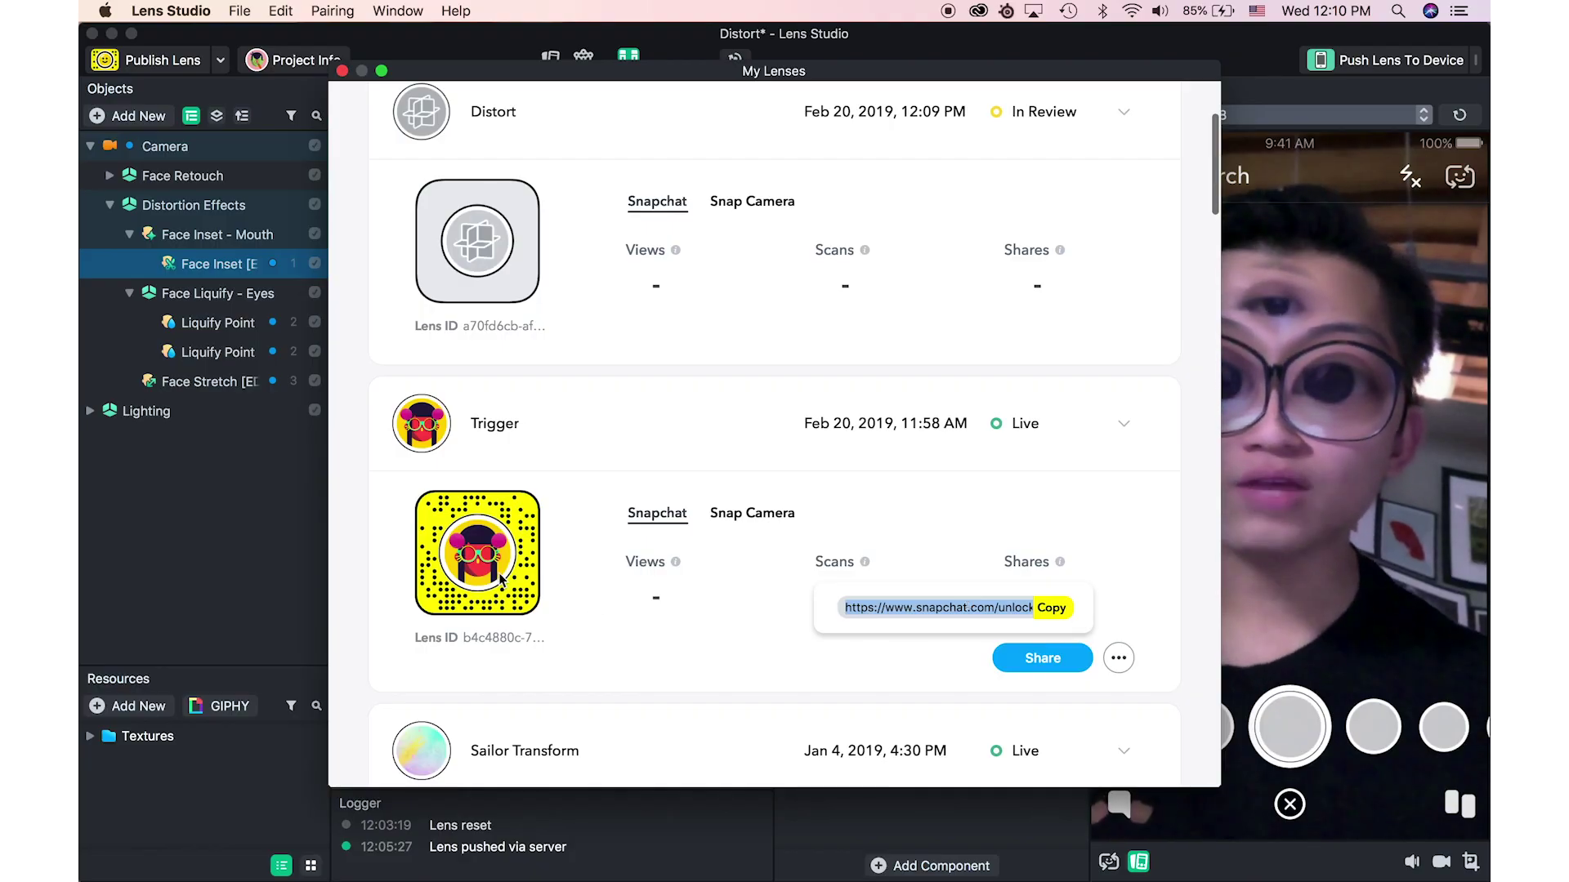
scroll(478, 570, "up", 2)
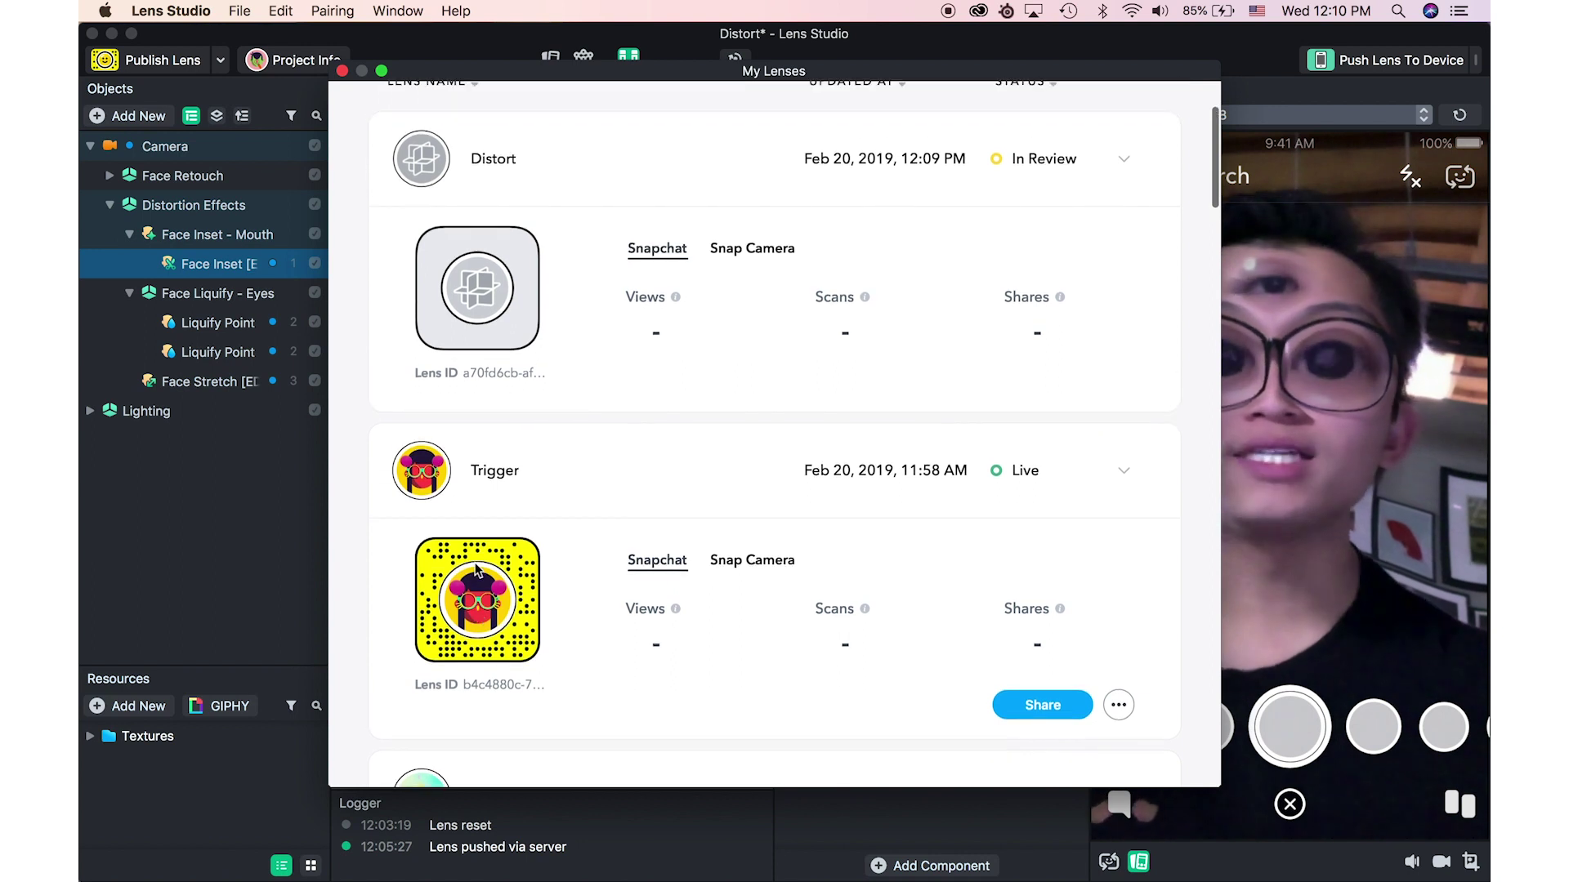
scroll(478, 569, "down", 1)
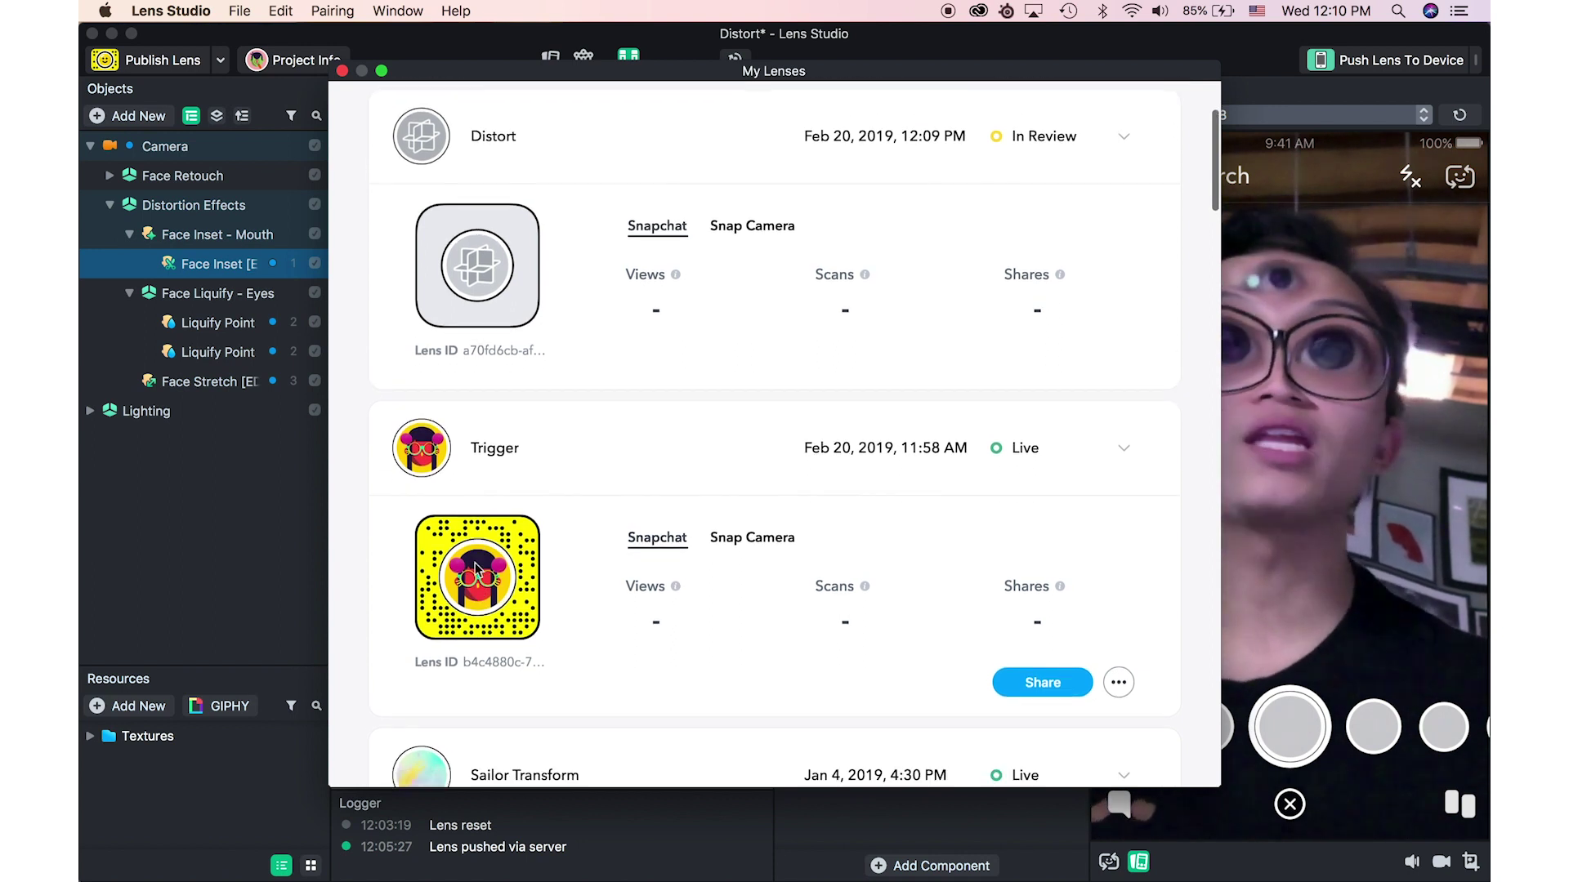